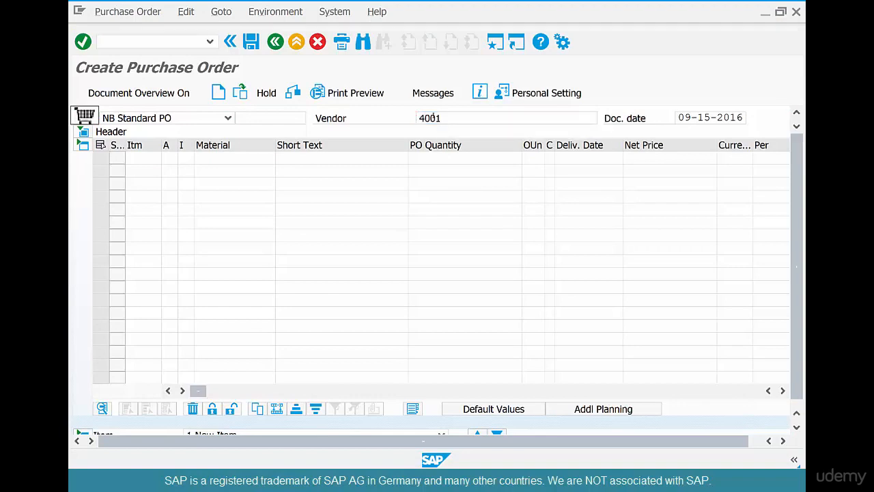
# Confirm the vendor and enter coffeebeans-01 as the material of the first purchase order item
pyautogui.press('Return')
pyautogui.click(265, 160)
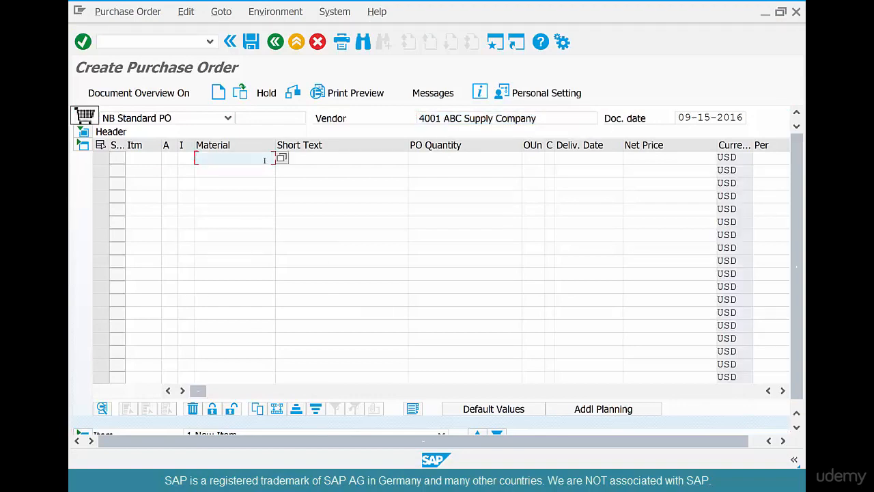
pyautogui.write('C')
pyautogui.press('BackSpace')
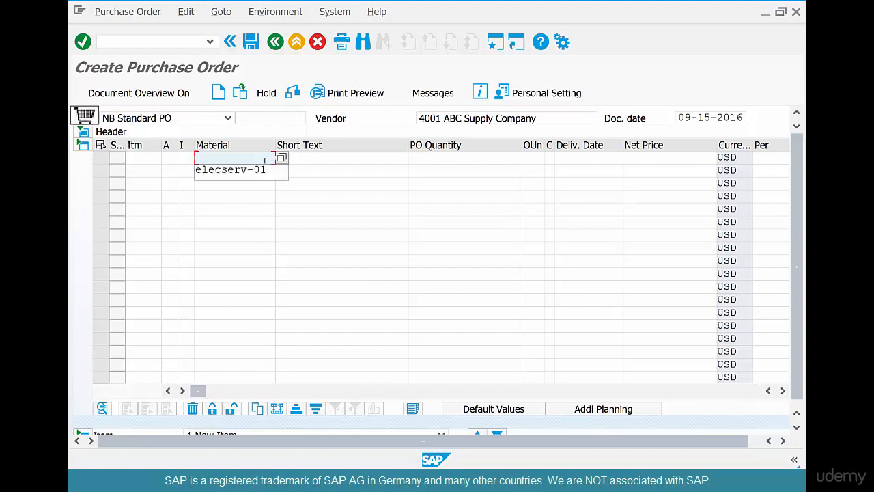
pyautogui.write('co')
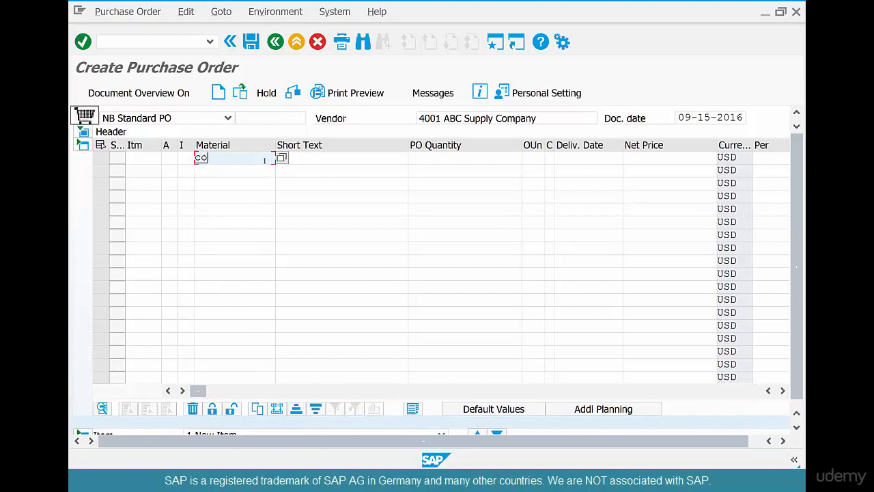
pyautogui.write('ffeebeans-01')
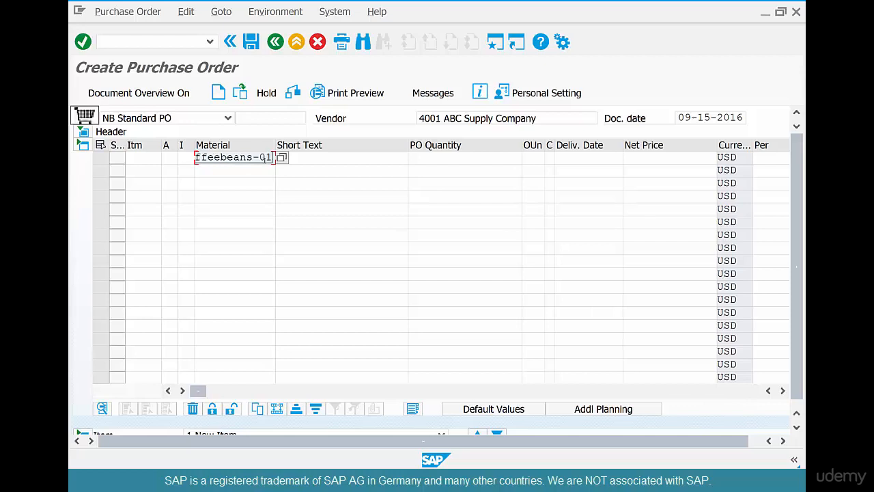
# Set the coffee beans item's PO quantity to 100 and save the purchase order
pyautogui.press('Tab')
pyautogui.press('Tab')
pyautogui.write('100')
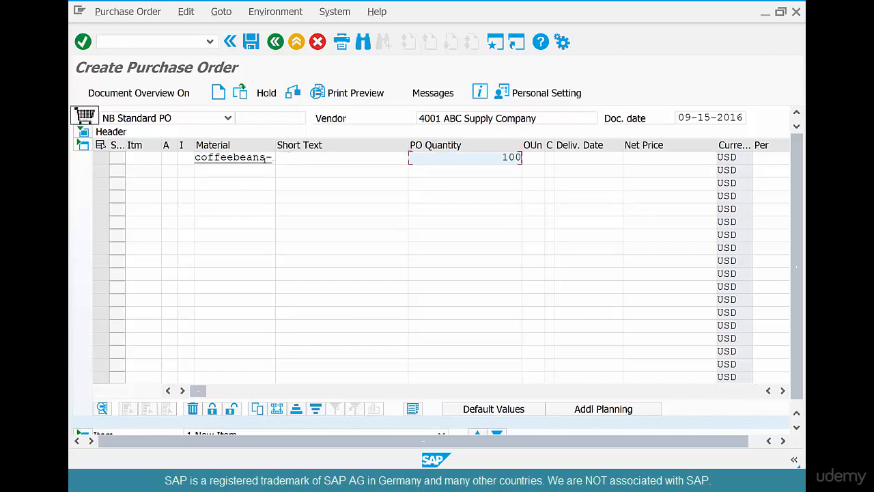
pyautogui.press('Return')
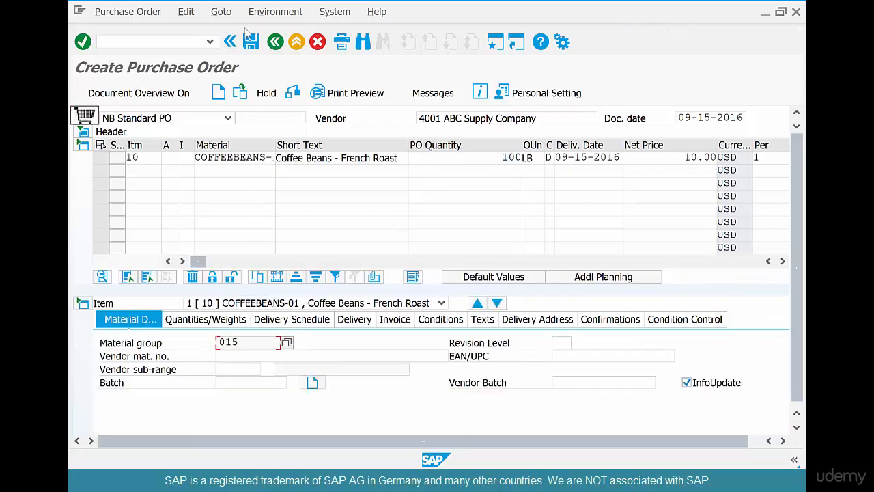
pyautogui.click(250, 47)
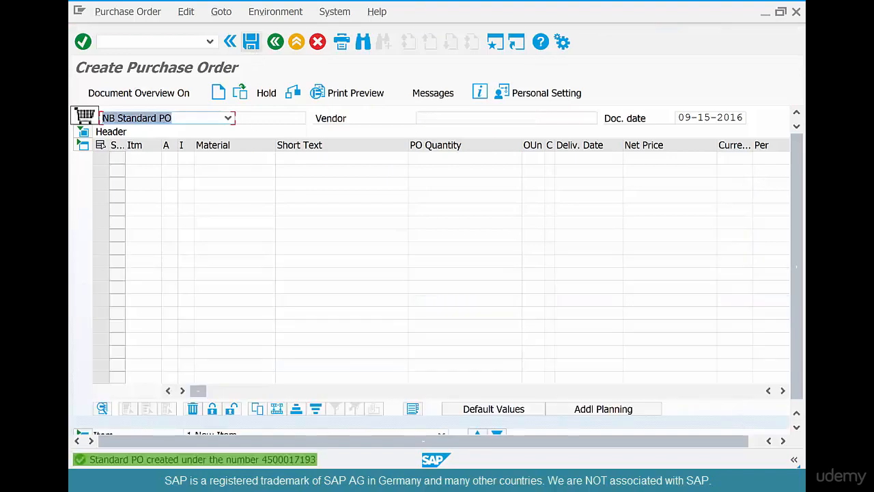
# Copy the new purchase order number from the save message's details and close the details window
pyautogui.doubleClick(278, 460)
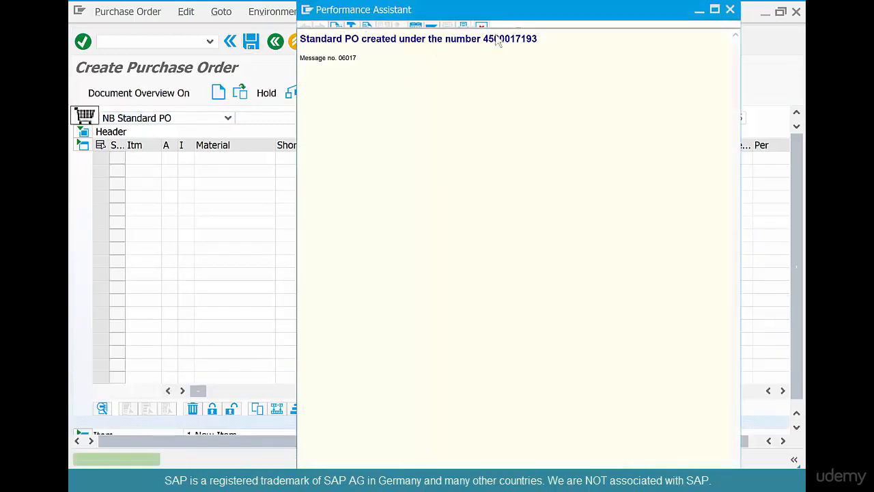
pyautogui.doubleClick(497, 39)
pyautogui.hotkey('ctrl', 'c')
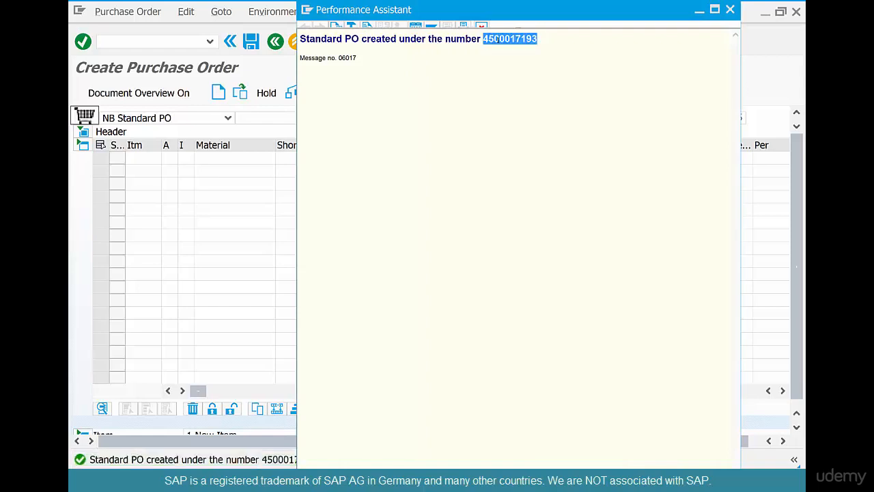
pyautogui.click(730, 9)
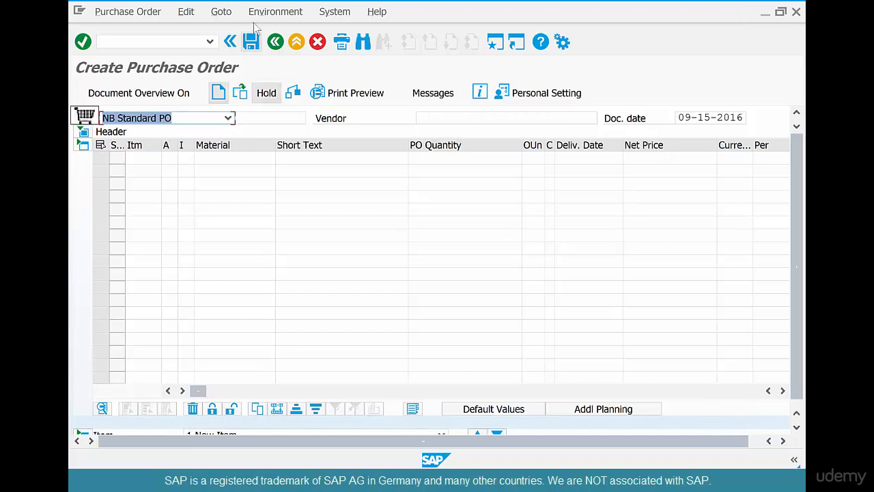
# Leave purchase order creation and open the MIGO - Goods Movement transaction from the favorites
pyautogui.click(275, 42)
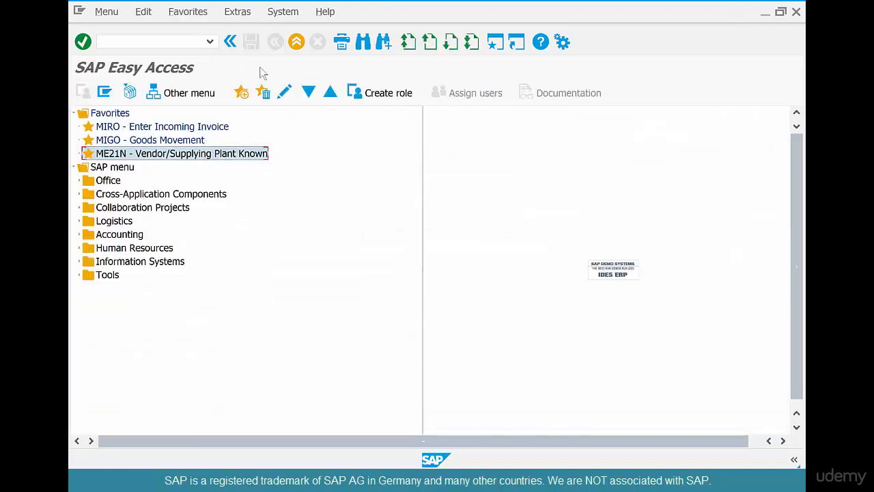
pyautogui.doubleClick(183, 140)
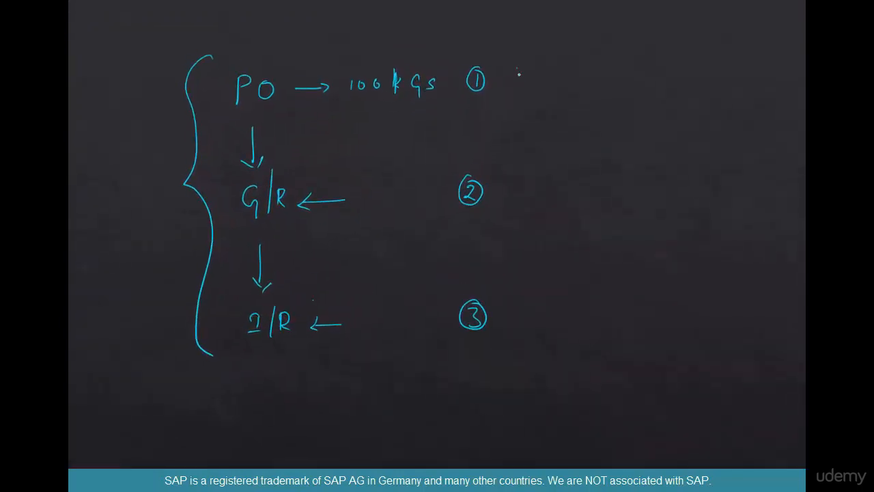
pyautogui.moveTo(519, 66); pyautogui.dragTo(549, 53)
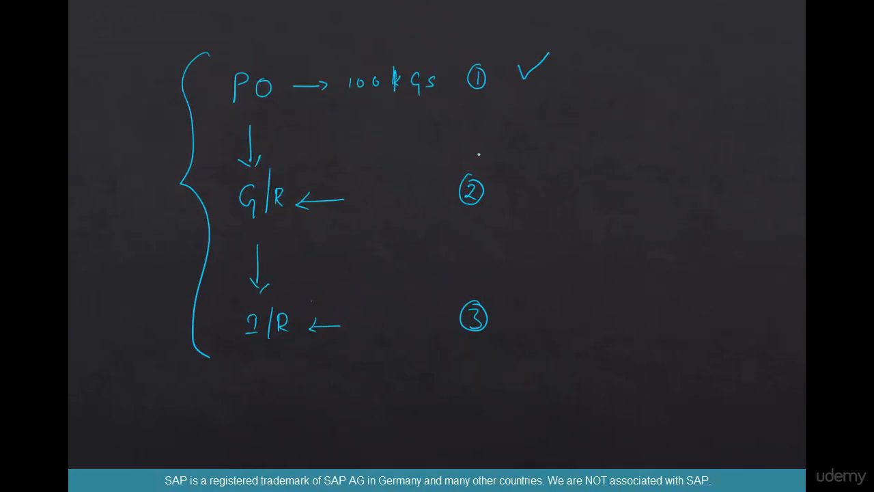
pyautogui.moveTo(512, 181); pyautogui.dragTo(543, 165)
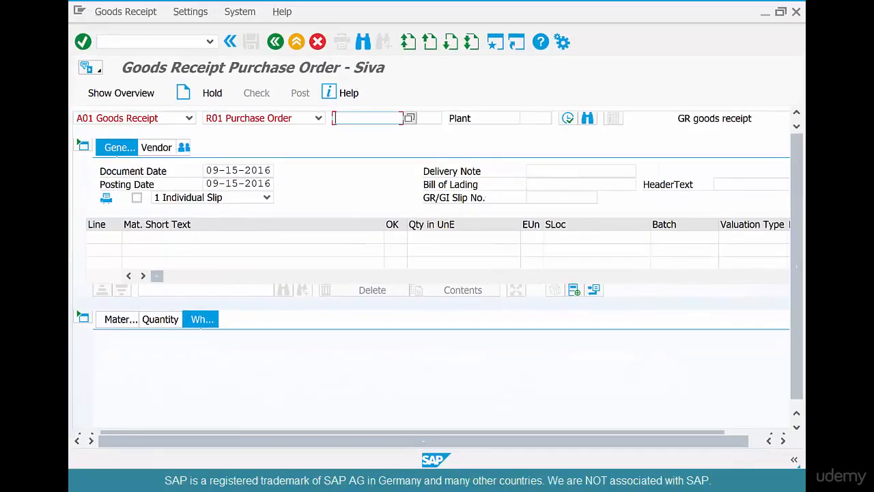
# Load the purchase order into the goods receipt using its copied number and mark the coffee beans item as OK
pyautogui.hotkey('ctrl', 'v')
pyautogui.press('Return')
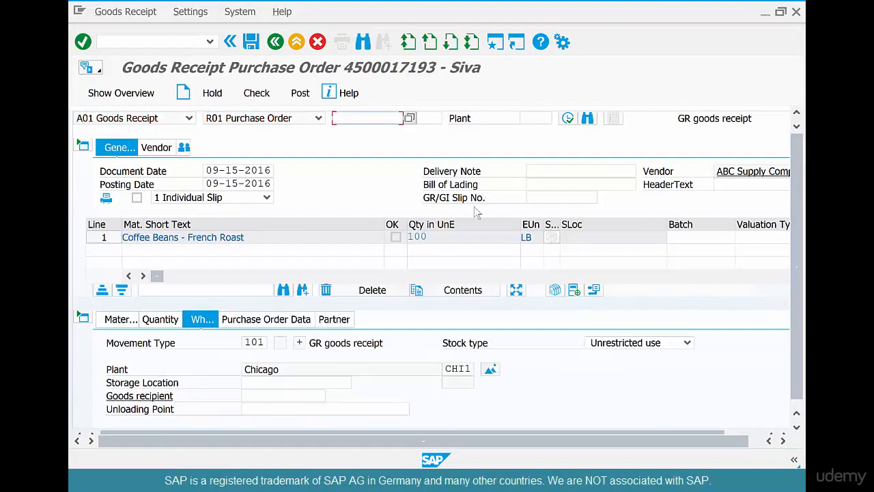
pyautogui.scroll(-1, 221, 384)
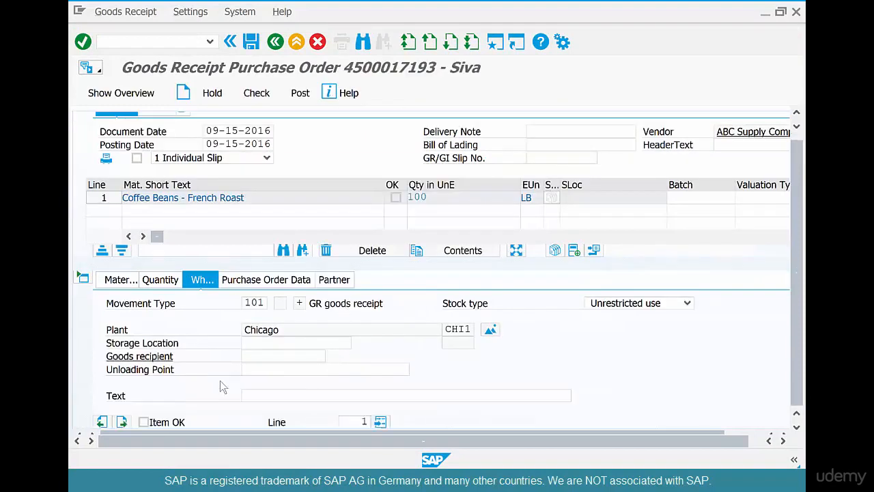
pyautogui.click(161, 272)
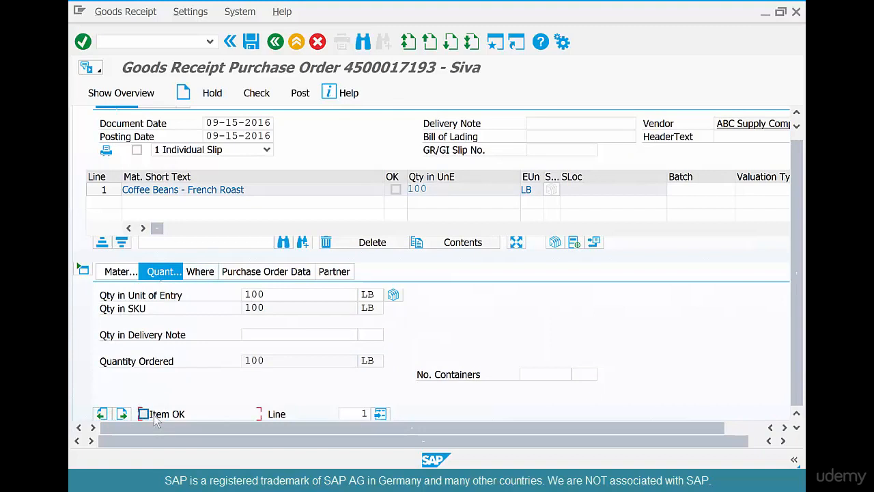
# Set the received item's storage location to coff and post the goods receipt
pyautogui.click(213, 275)
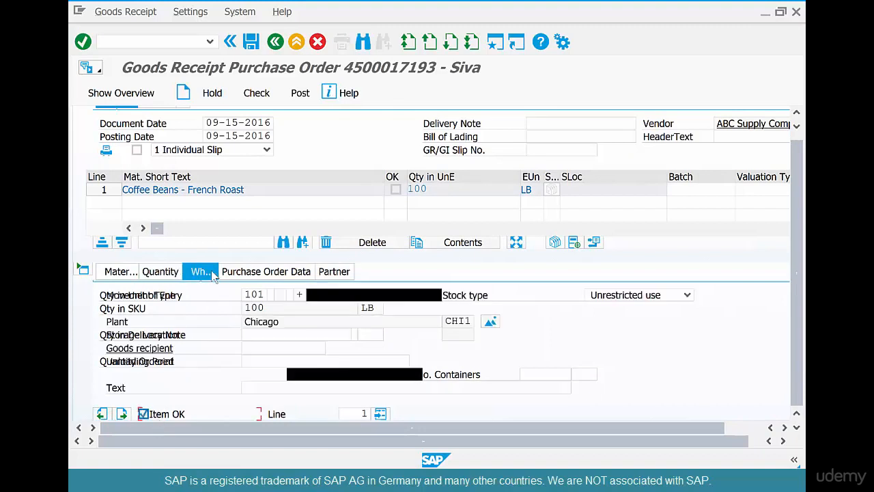
pyautogui.click(267, 332)
pyautogui.write('coff')
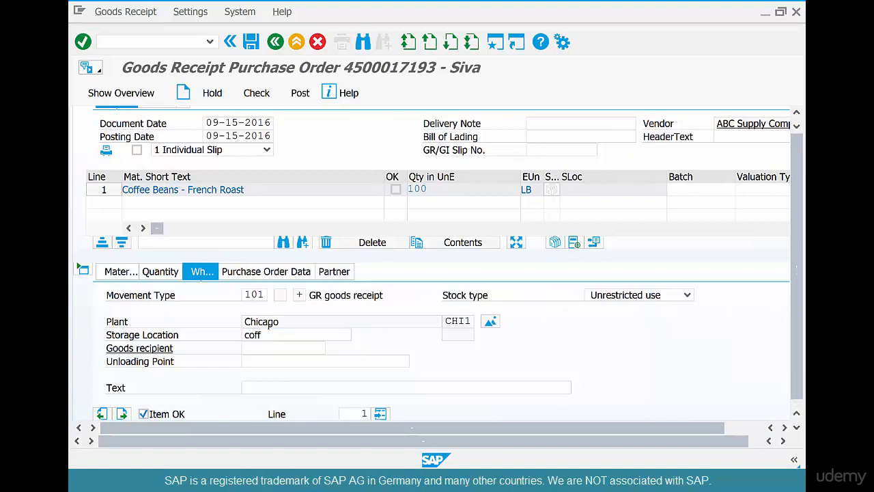
pyautogui.press('Return')
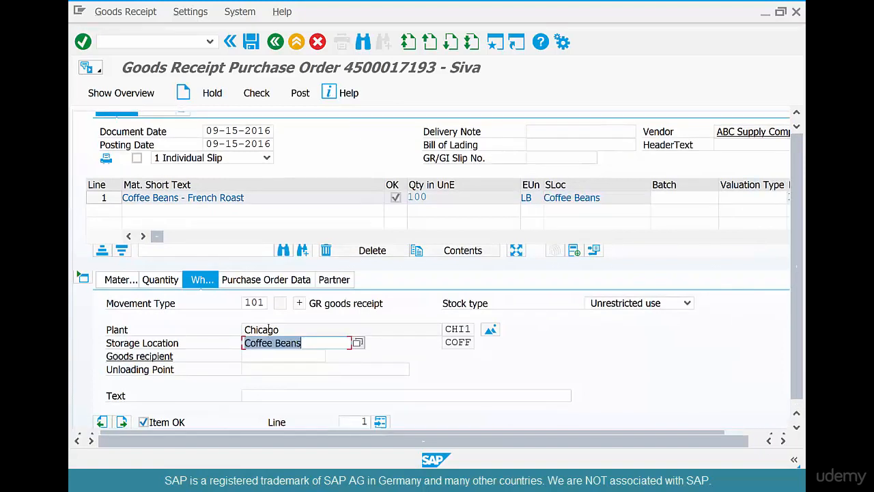
pyautogui.click(251, 43)
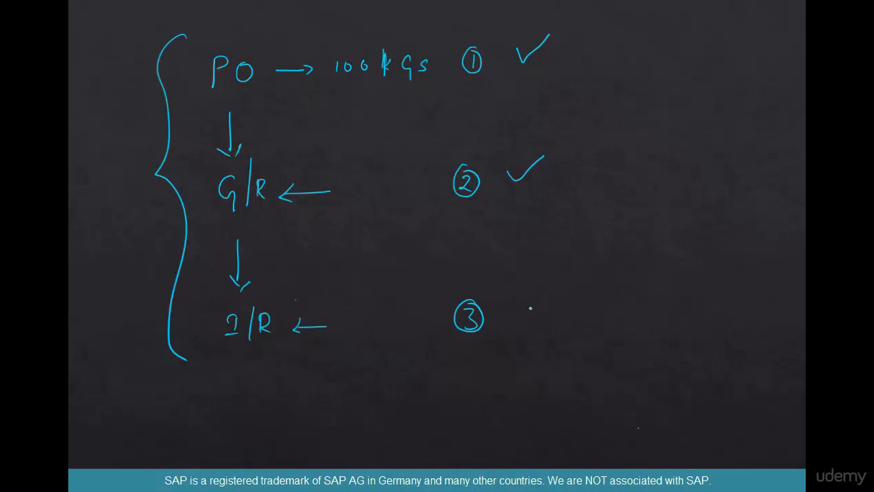
pyautogui.moveTo(519, 308); pyautogui.dragTo(559, 288)
pyautogui.hotkey('alt', 'Tab')
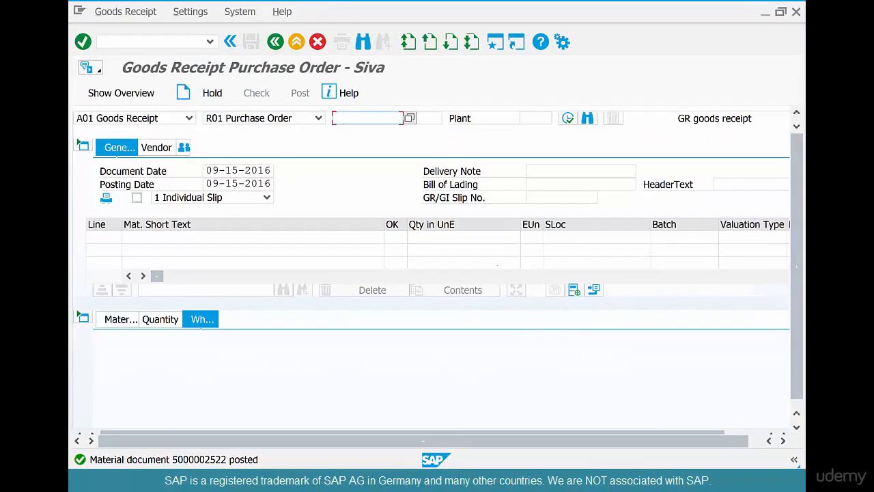
# Leave the goods receipt and open the MIRO - Enter Incoming Invoice transaction from the favorites
pyautogui.press('Return')
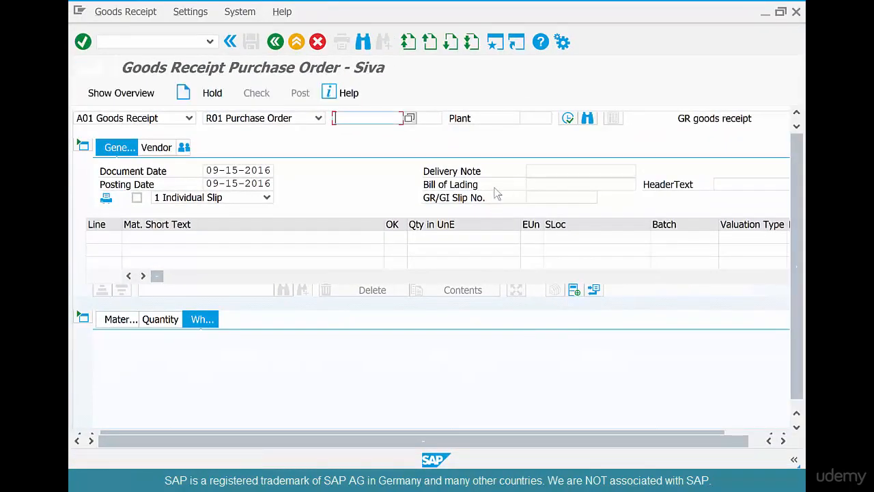
pyautogui.click(280, 43)
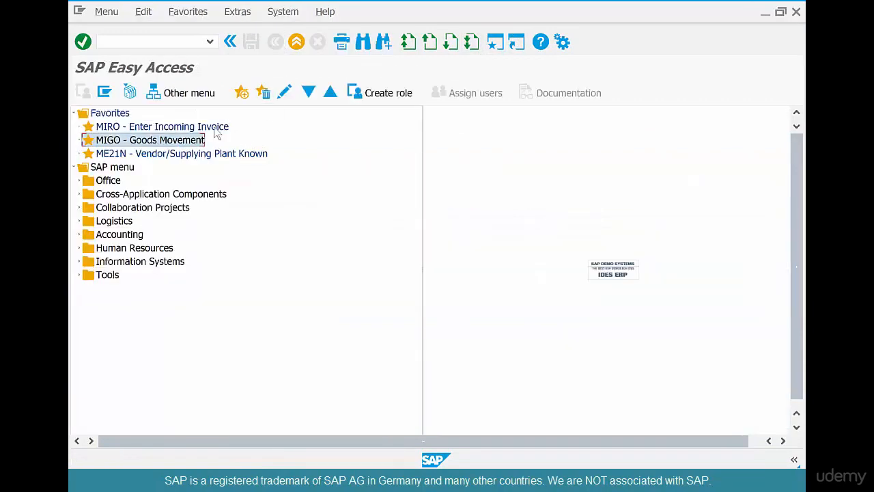
pyautogui.doubleClick(213, 128)
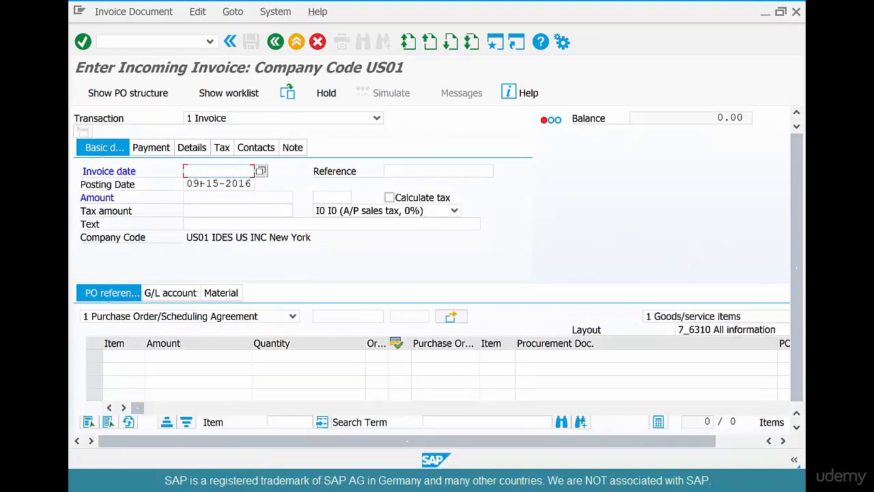
# Set the invoice date to 09-11-2016
pyautogui.write('09-')
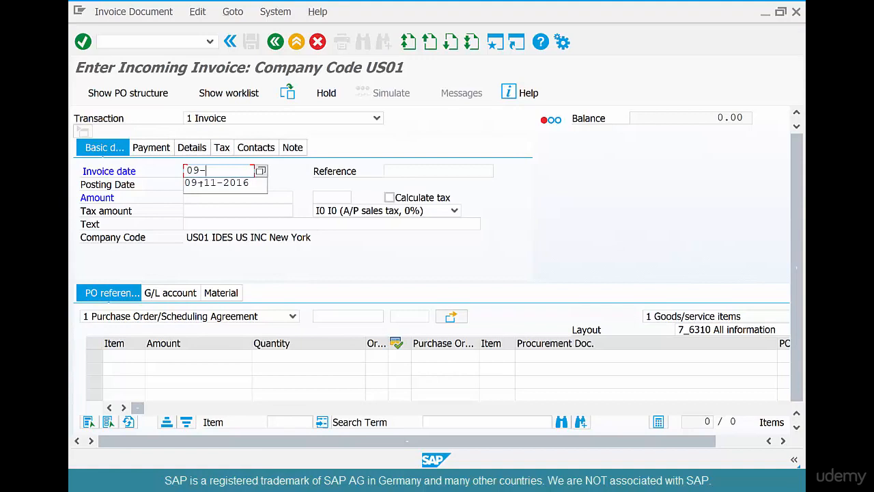
pyautogui.write('11-2016')
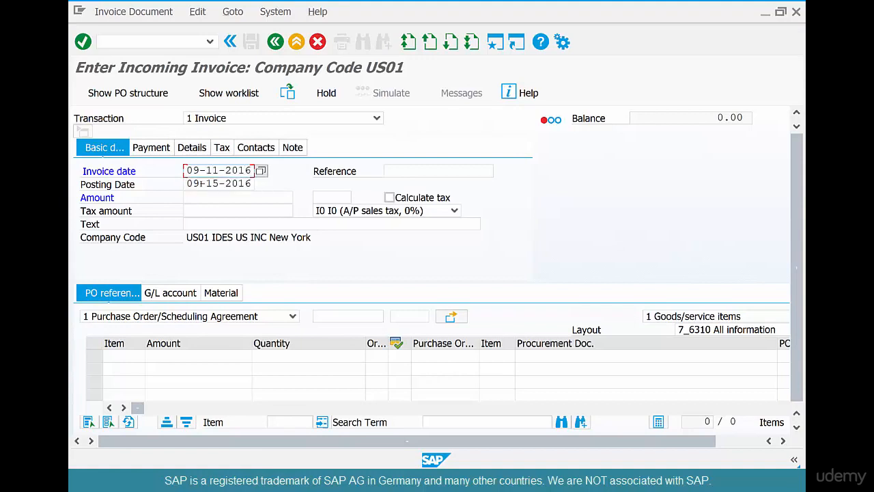
pyautogui.press('Return')
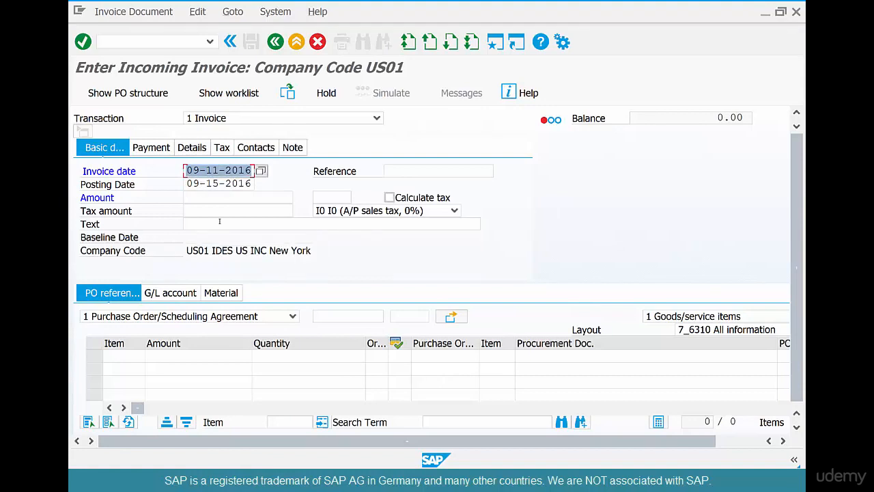
# Enter the purchase order number as the invoice's purchasing document reference and load its items
pyautogui.click(348, 316)
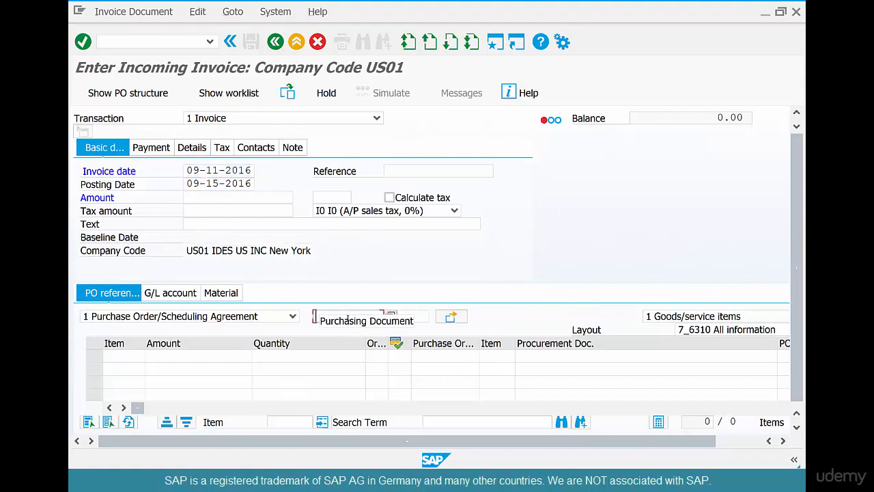
pyautogui.write('4500017193')
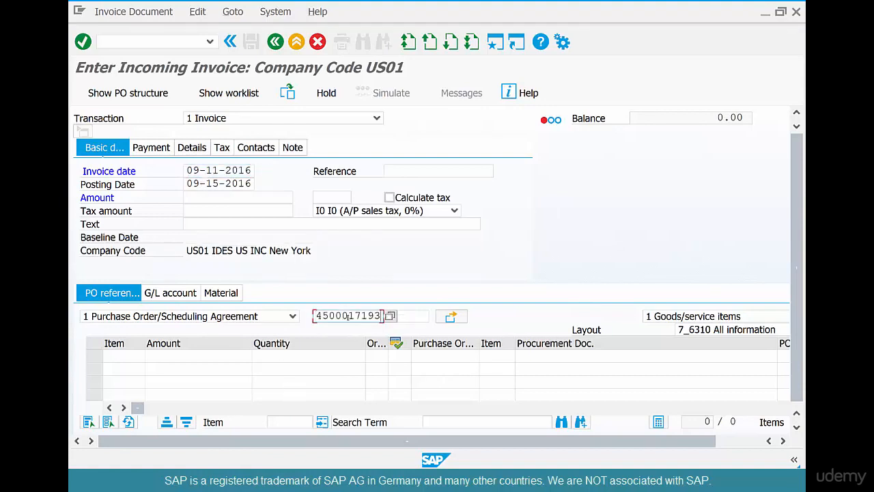
pyautogui.click(82, 42)
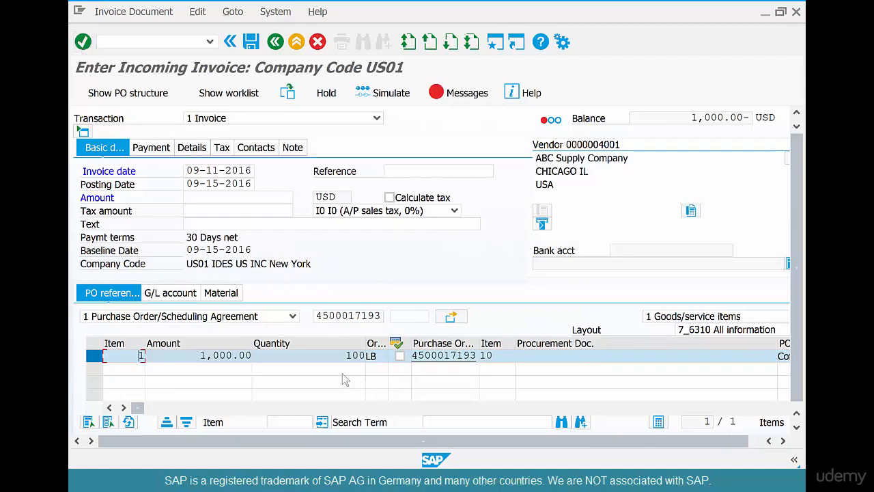
# Check the item's quantity and the invoice balance, and set the invoice amount to 1000 USD
pyautogui.click(352, 355)
pyautogui.moveTo(345, 356); pyautogui.dragTo(374, 357)
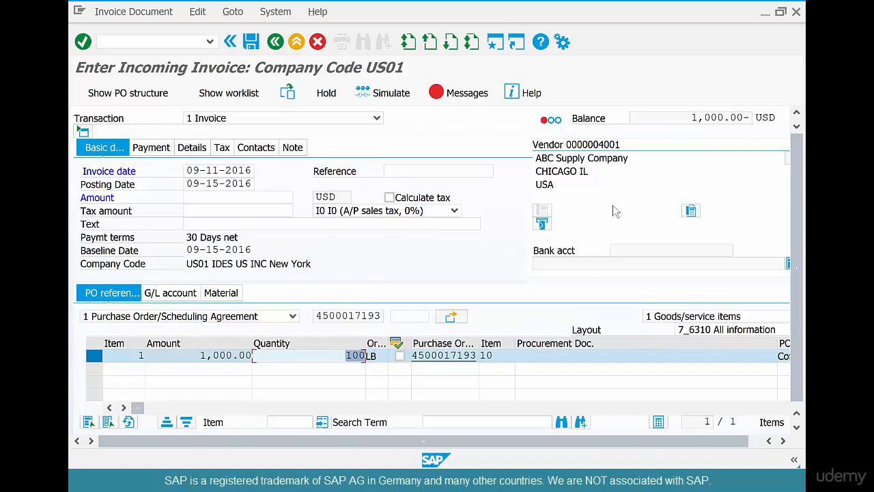
pyautogui.moveTo(690, 117); pyautogui.dragTo(757, 101)
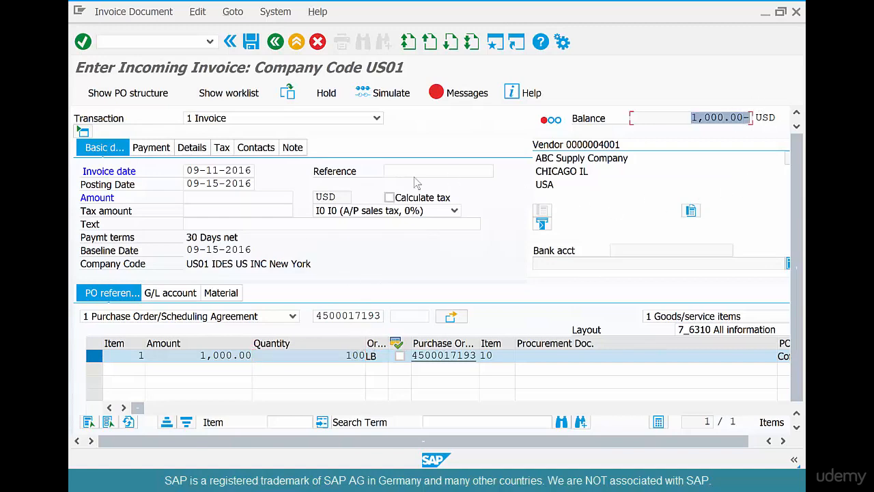
pyautogui.click(271, 198)
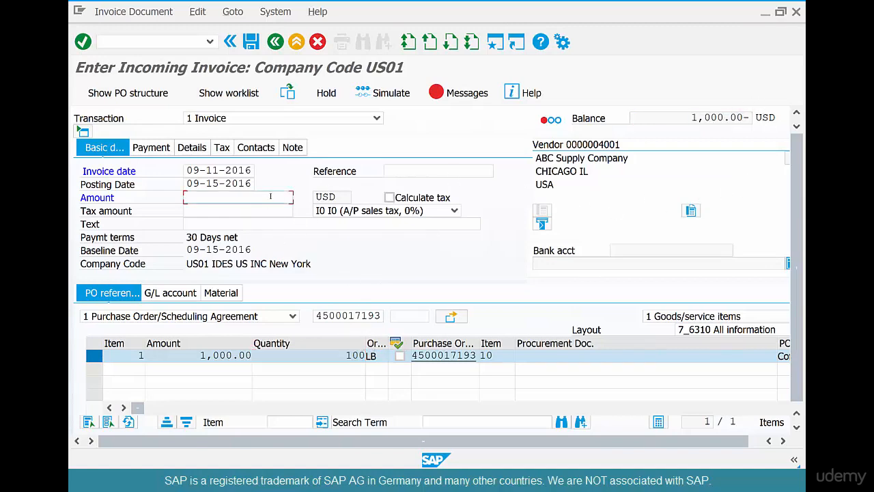
pyautogui.write('1000')
pyautogui.press('Return')
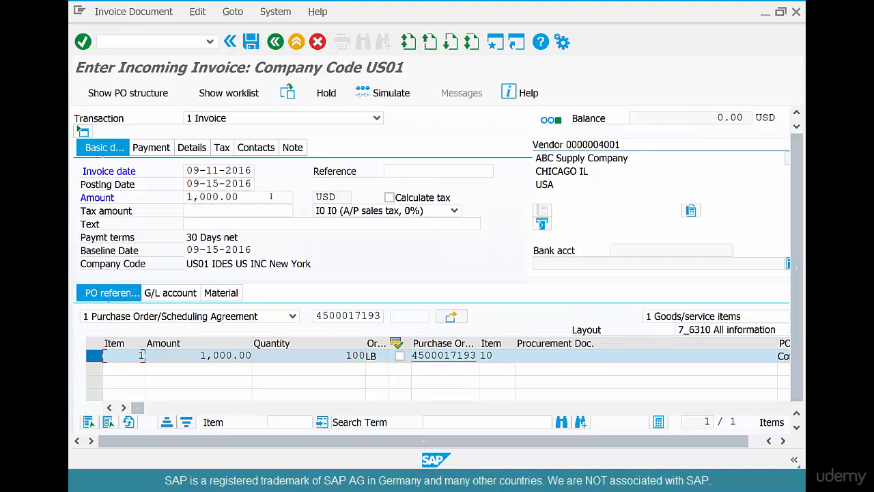
# Post the incoming invoice
pyautogui.click(251, 42)
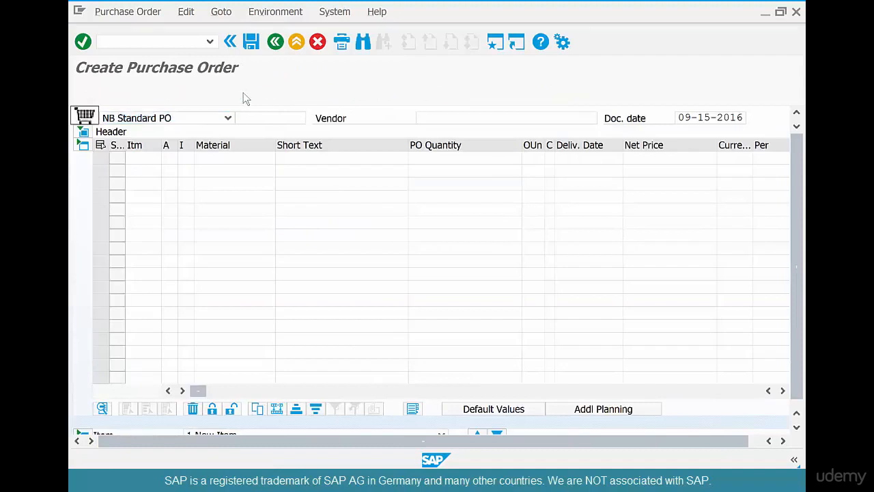
# Open the most recent purchase order from the Create Purchase Order screen and display its item's purchase order history
pyautogui.click(240, 92)
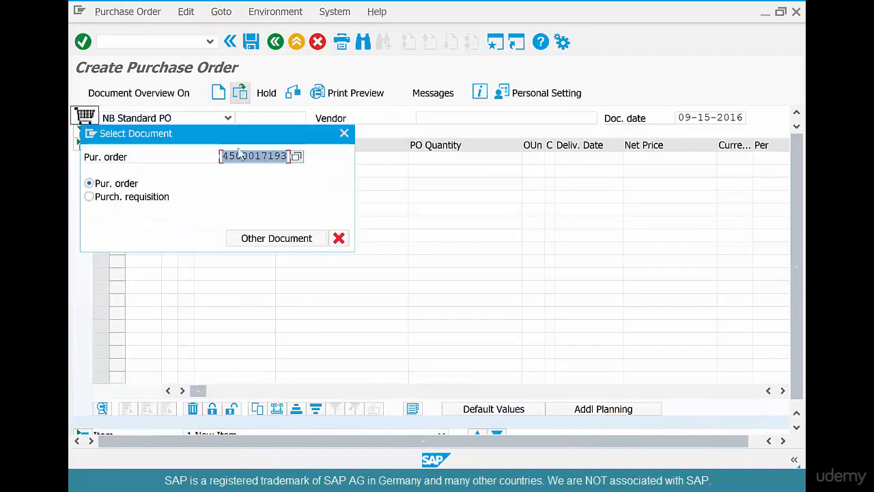
pyautogui.press('Return')
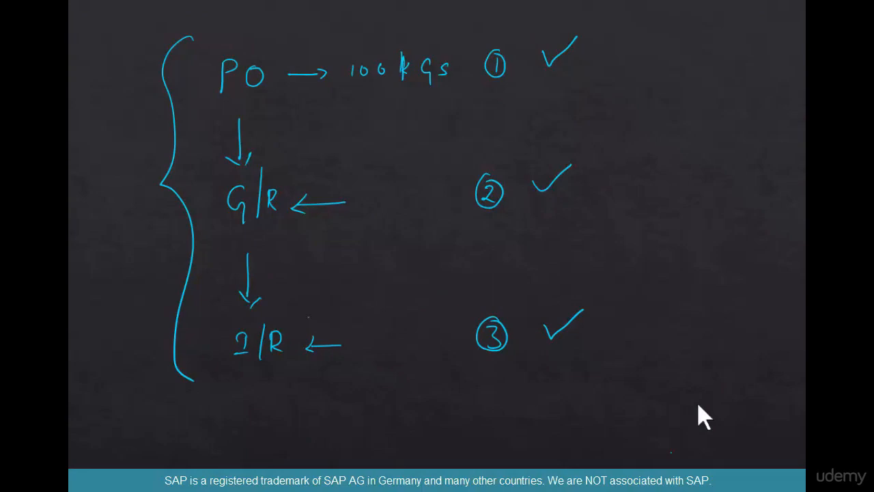
pyautogui.hotkey('alt', 'Tab')
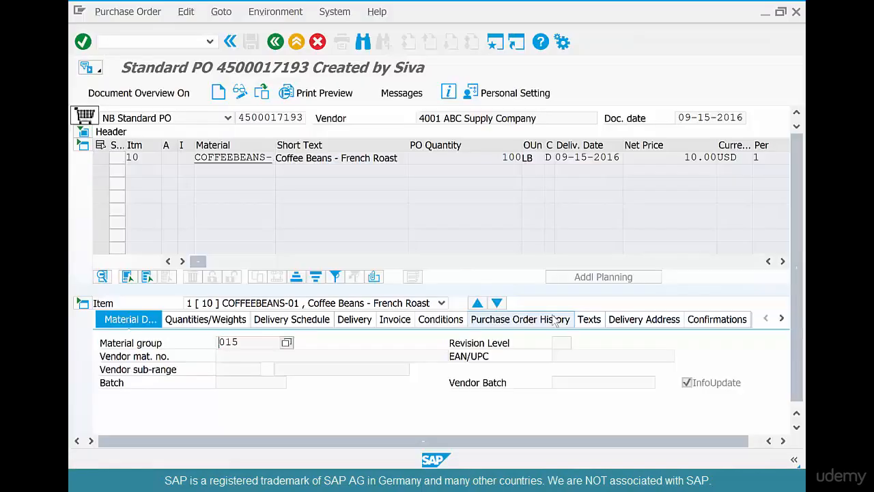
pyautogui.click(555, 319)
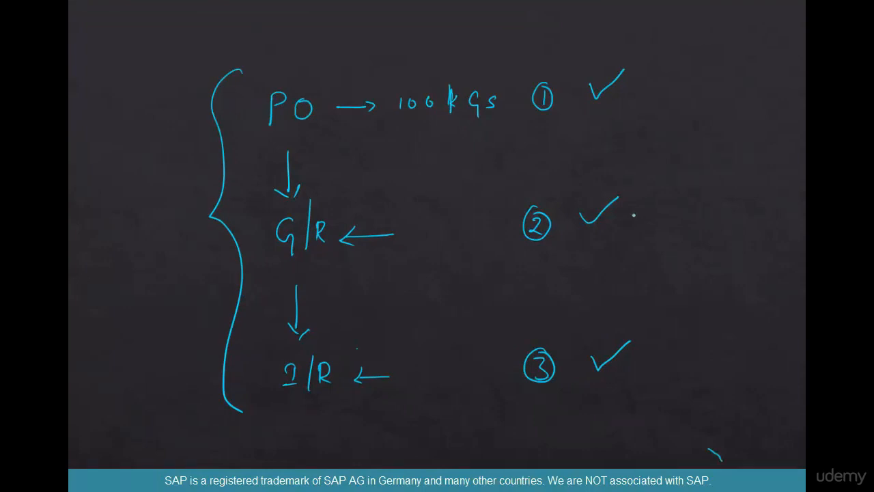
# Switch to the PowerPoint slide and draw an arrow from the G/R check mark to a handwritten "Return Delivery [MIGO]" note
pyautogui.moveTo(632, 214)
pyautogui.mouseDown()
pyautogui.moveTo(750, 203)
pyautogui.moveTo(790, 212)
pyautogui.mouseUp()
pyautogui.moveTo(791, 209); pyautogui.dragTo(799, 211)
pyautogui.moveTo(811, 191); pyautogui.dragTo(812, 209)
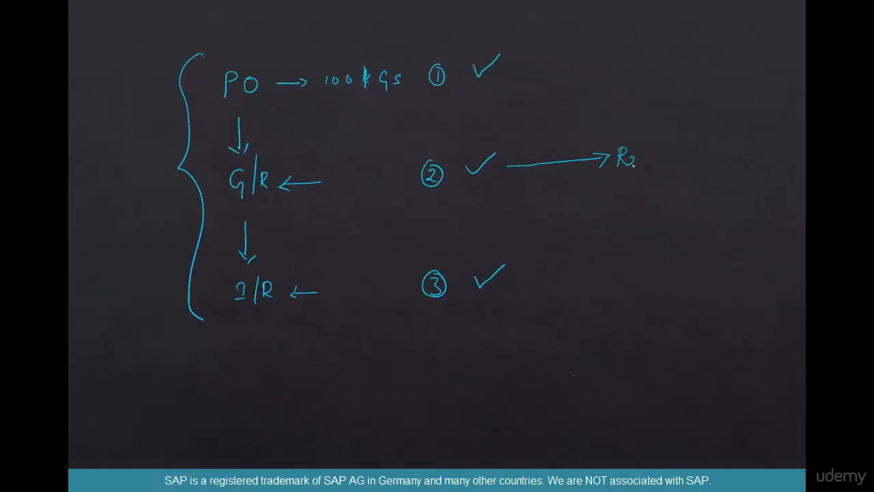
pyautogui.moveTo(642, 154)
pyautogui.mouseDown()
pyautogui.moveTo(667, 163)
pyautogui.moveTo(783, 158)
pyautogui.moveTo(773, 180)
pyautogui.mouseUp()
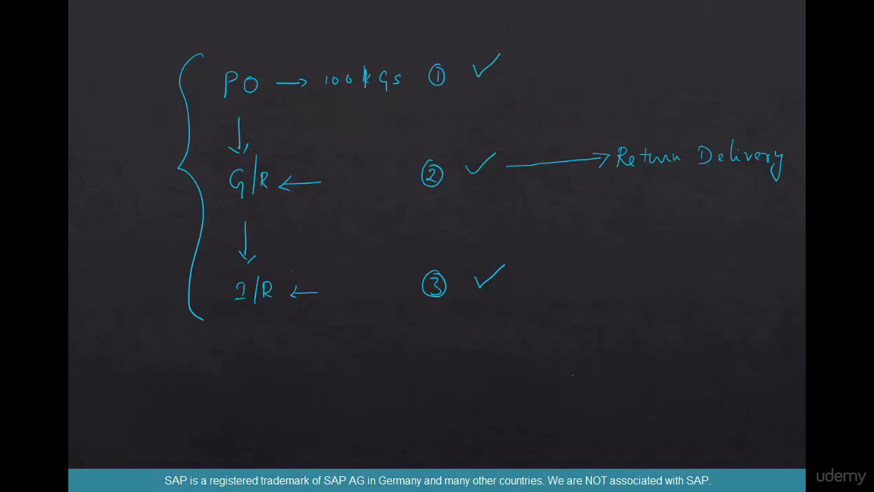
pyautogui.moveTo(805, 146)
pyautogui.mouseDown()
pyautogui.moveTo(802, 164)
pyautogui.moveTo(805, 145)
pyautogui.moveTo(780, 146)
pyautogui.moveTo(790, 138)
pyautogui.mouseUp()
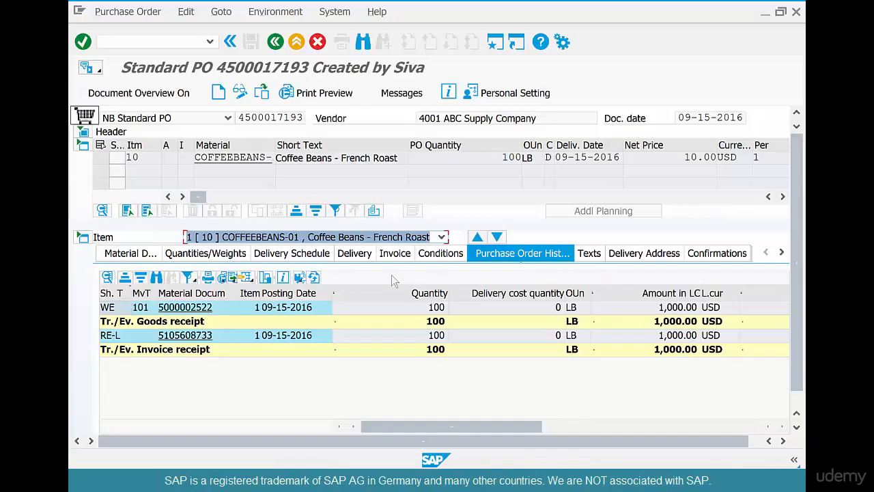
# Back in SAP, copy the goods receipt's material document number via the purchase order history and leave the purchase order
pyautogui.click(213, 308)
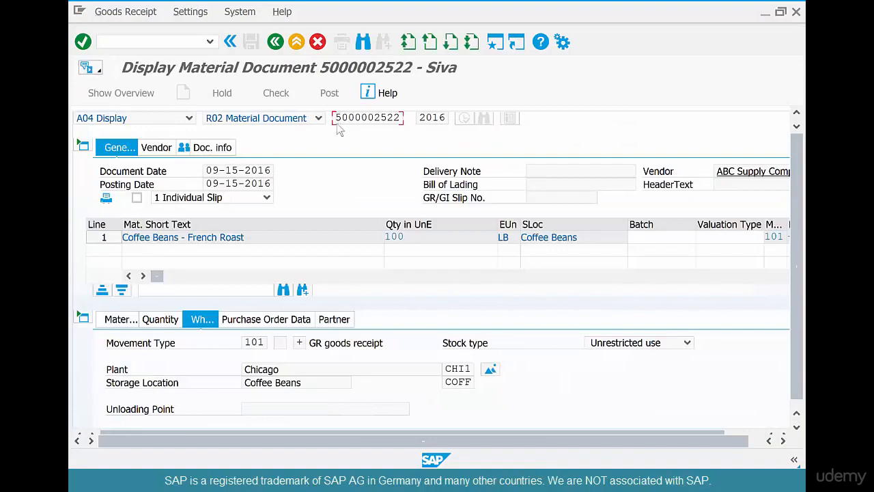
pyautogui.moveTo(334, 118); pyautogui.dragTo(412, 114)
pyautogui.hotkey('ctrl', 'c')
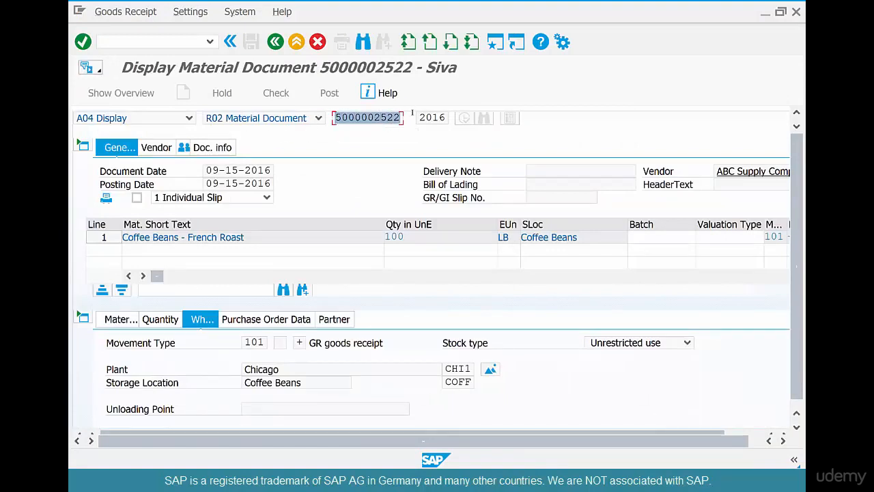
pyautogui.click(412, 113)
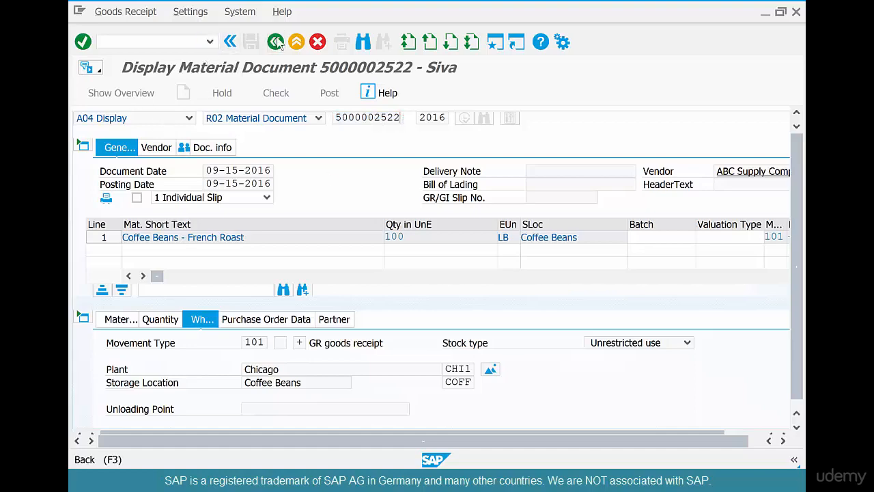
pyautogui.click(276, 42)
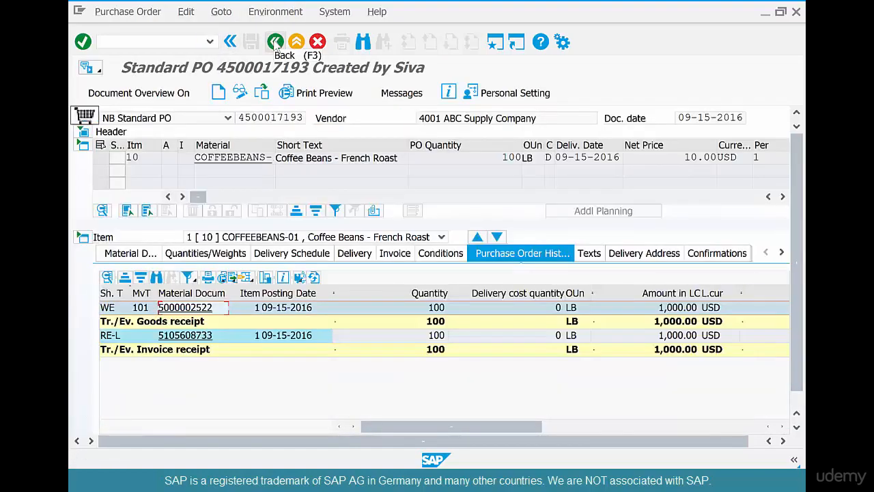
pyautogui.click(276, 41)
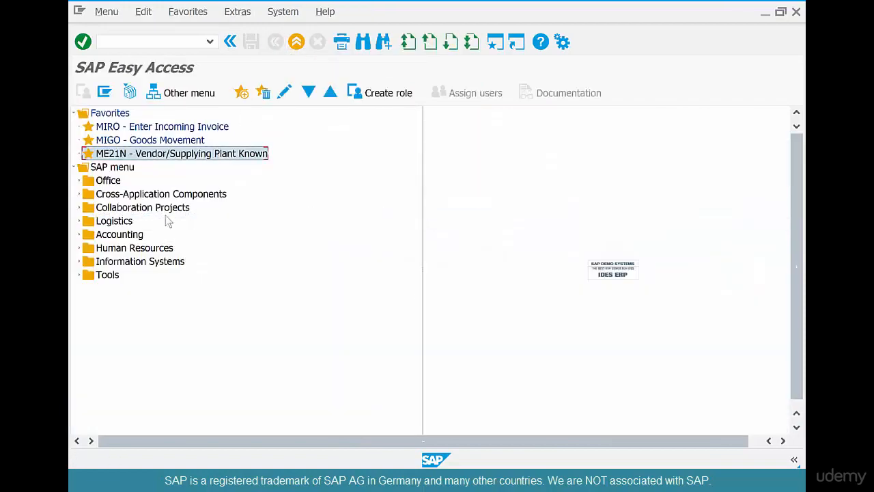
# Open the MIGO - Goods Movement transaction from the favorites and set its action to A02 Return Delivery
pyautogui.doubleClick(195, 140)
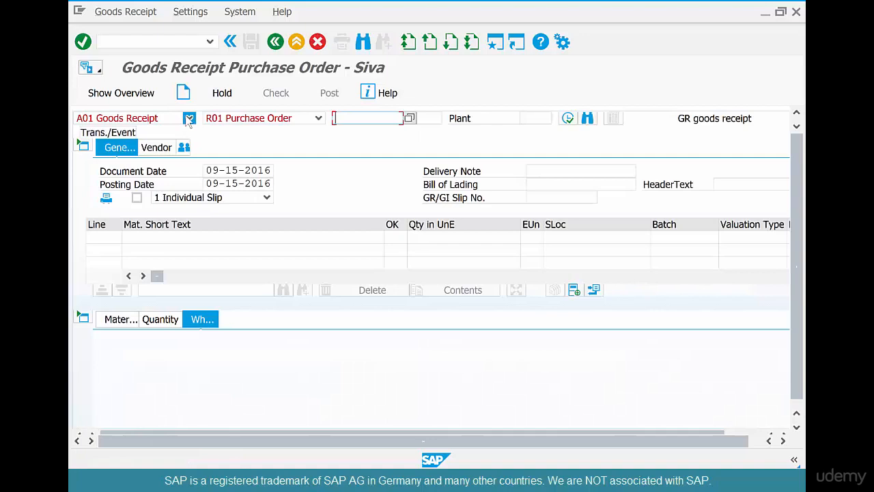
pyautogui.click(189, 119)
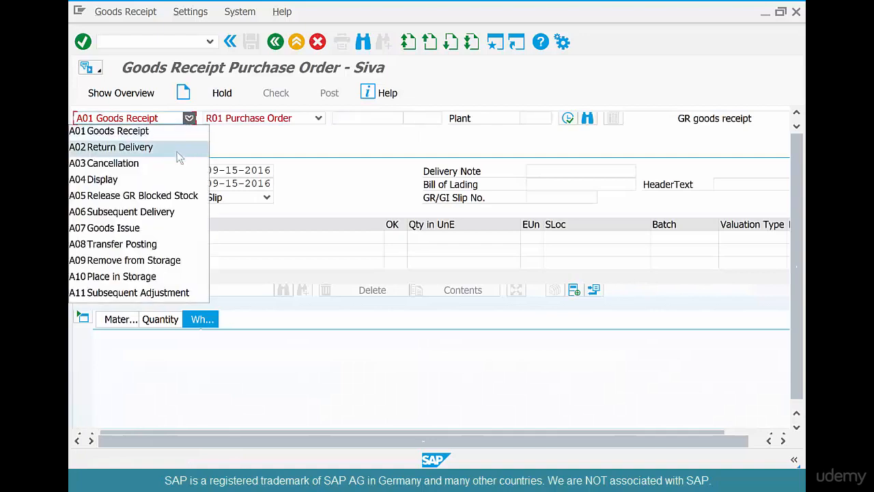
pyautogui.click(179, 157)
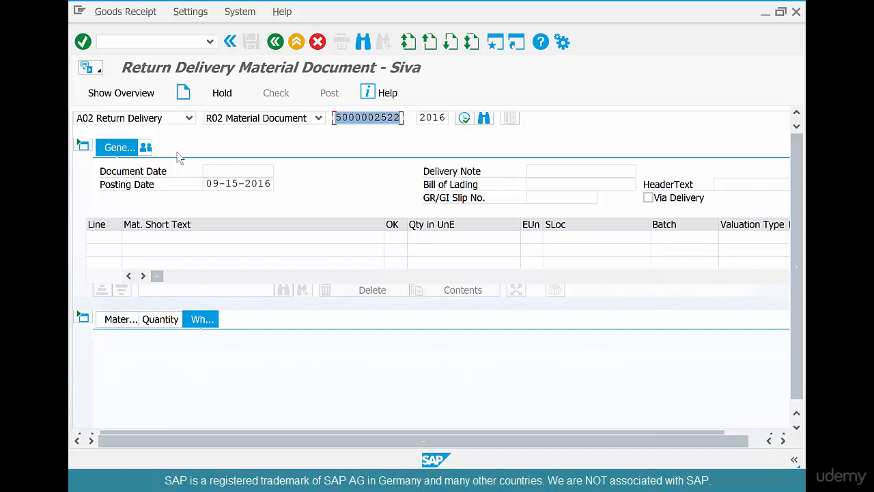
# Enter the goods receipt's document number with R02 Material Document as the reference type and load its items
pyautogui.click(183, 121)
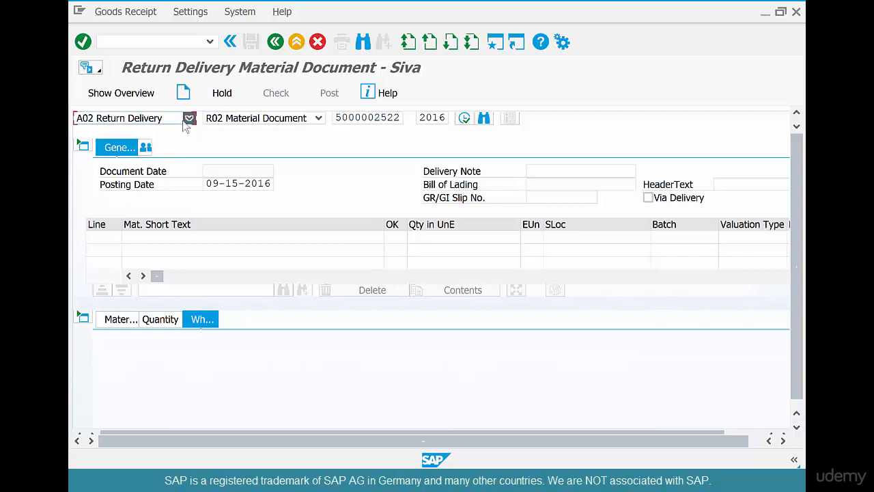
pyautogui.click(188, 118)
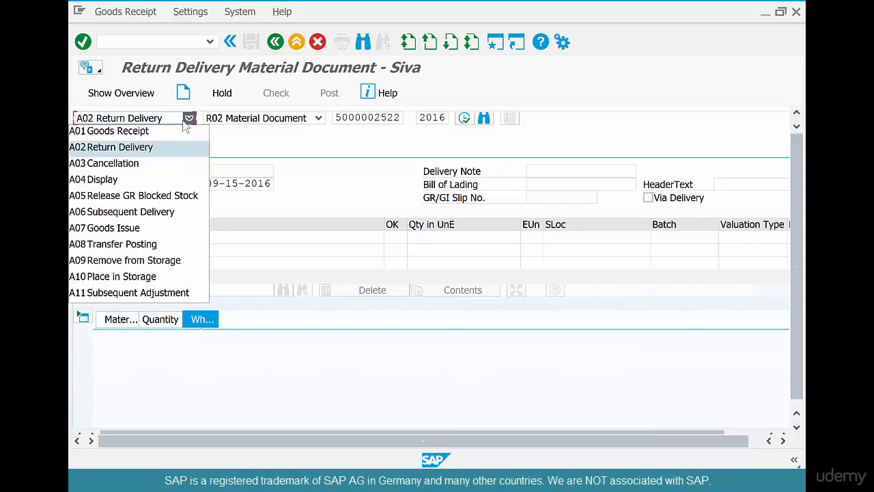
pyautogui.click(264, 118)
pyautogui.click(264, 117)
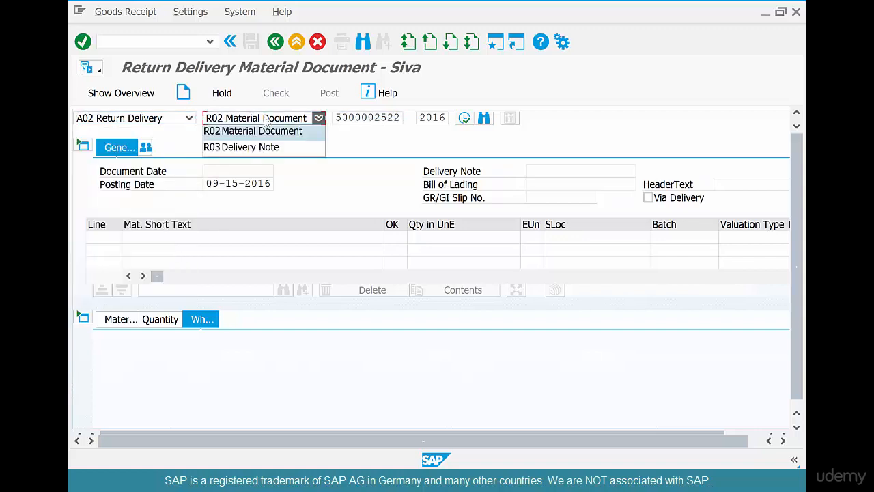
pyautogui.click(345, 130)
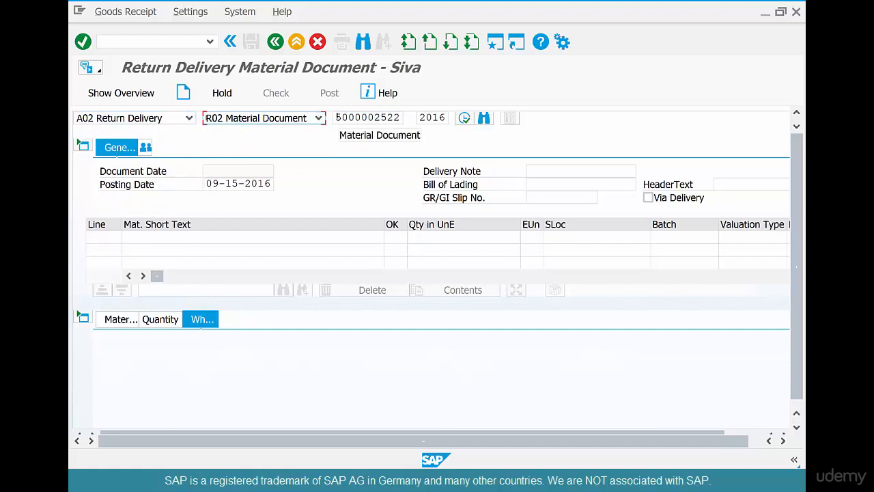
pyautogui.doubleClick(337, 117)
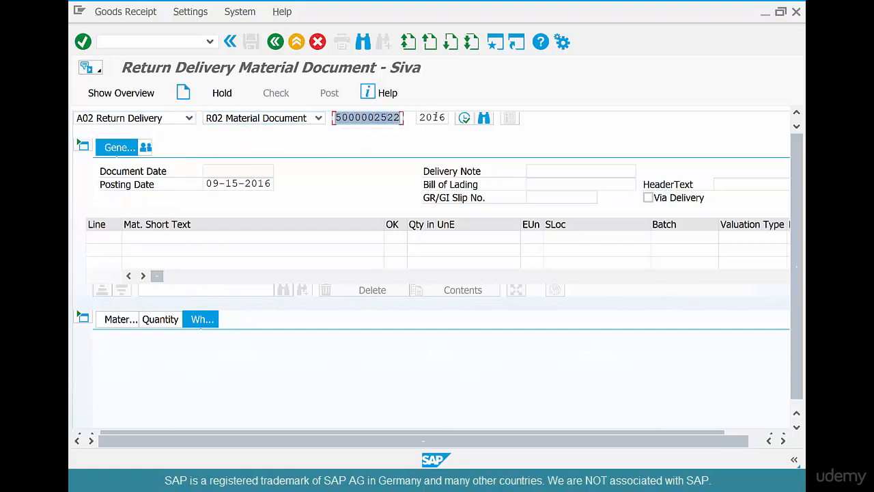
pyautogui.hotkey('ctrl', 'v')
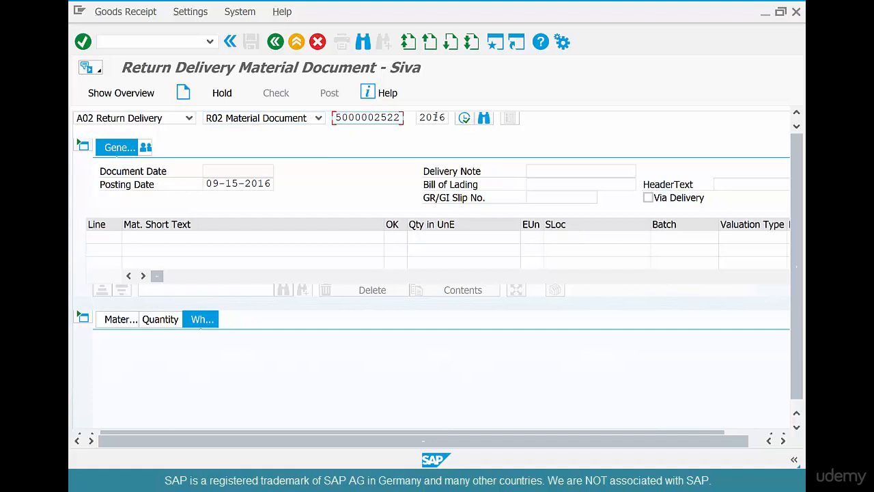
pyautogui.press('Return')
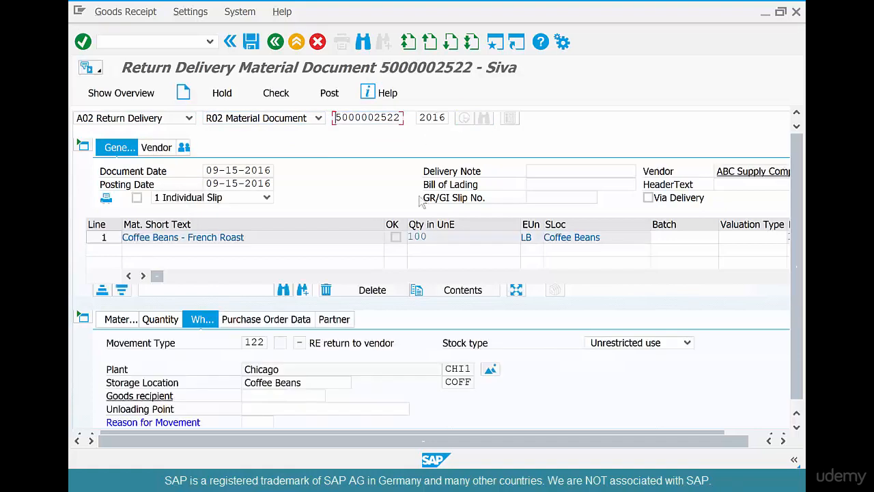
# Set the coffee beans item's quantity in unit of entry to 50 LB and mark the item as OK
pyautogui.moveTo(449, 239); pyautogui.dragTo(400, 252)
pyautogui.click(451, 239)
pyautogui.click(160, 319)
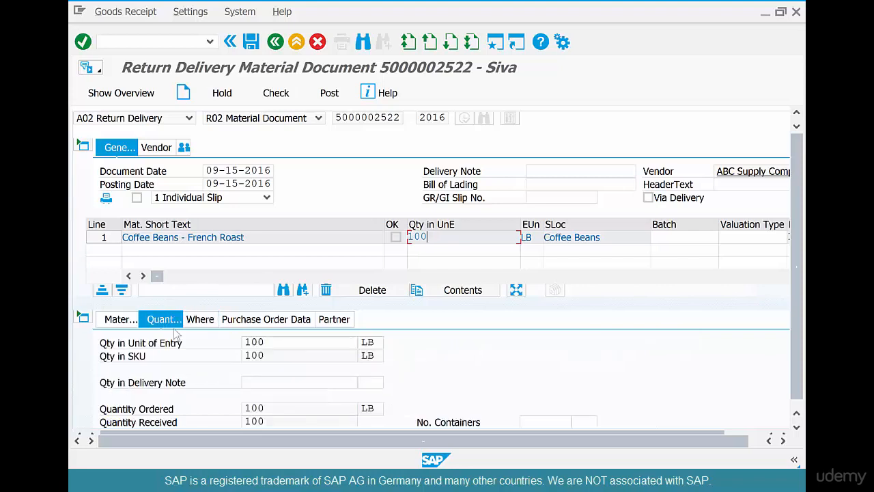
pyautogui.moveTo(287, 345); pyautogui.dragTo(220, 344)
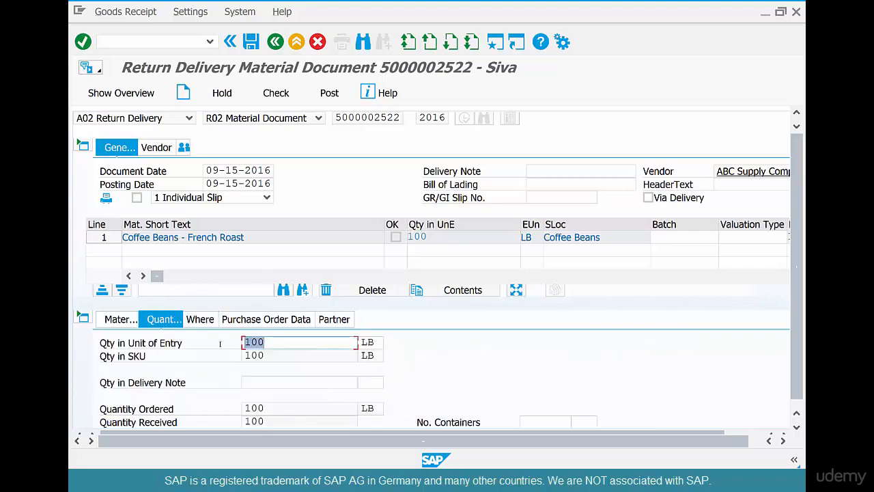
pyautogui.write('50')
pyautogui.press('Return')
pyautogui.scroll(-2, 431, 277)
pyautogui.click(171, 415)
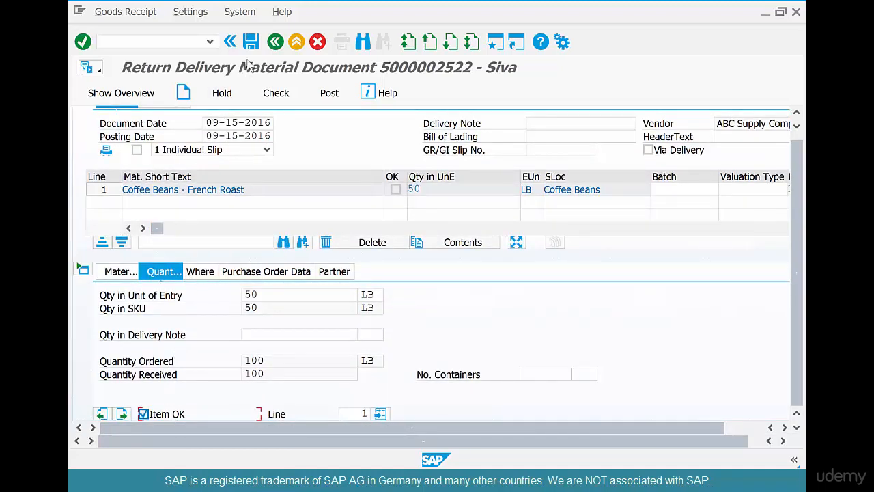
# Try to post the return delivery and dismiss the message log
pyautogui.click(251, 42)
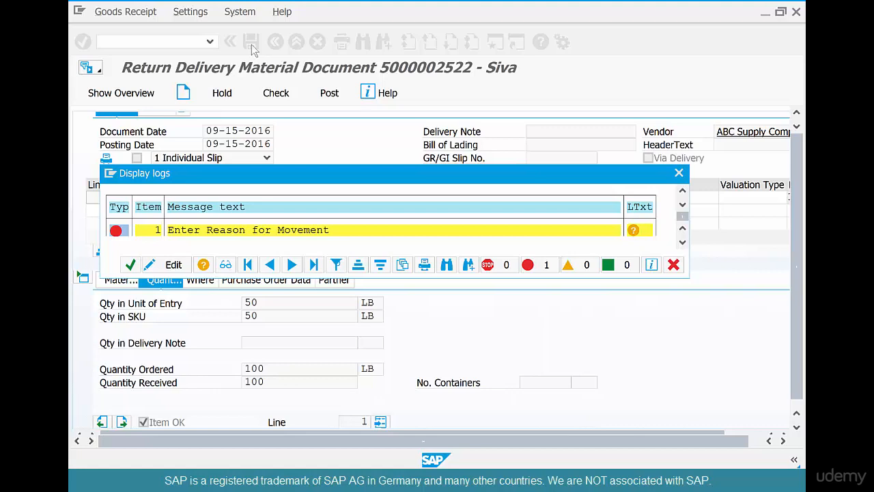
pyautogui.press('Return')
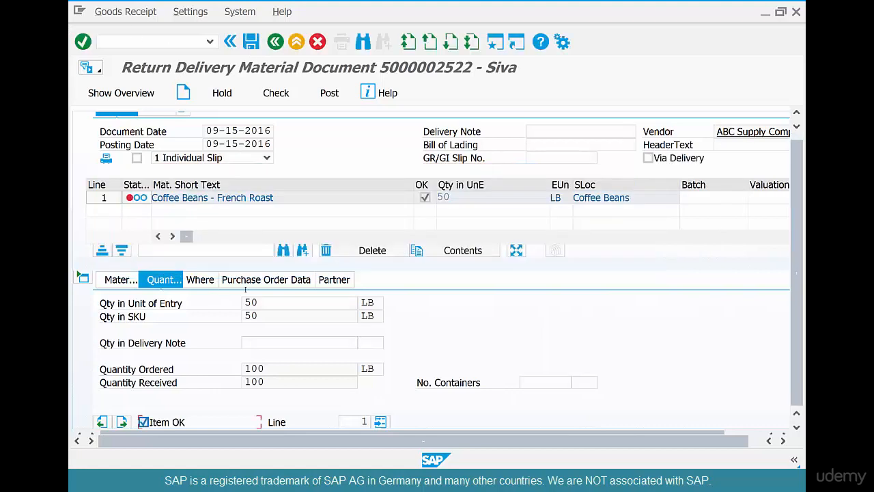
# Set the item's reason for movement to 0003 Damaged, post the return delivery and leave the transaction
pyautogui.click(210, 276)
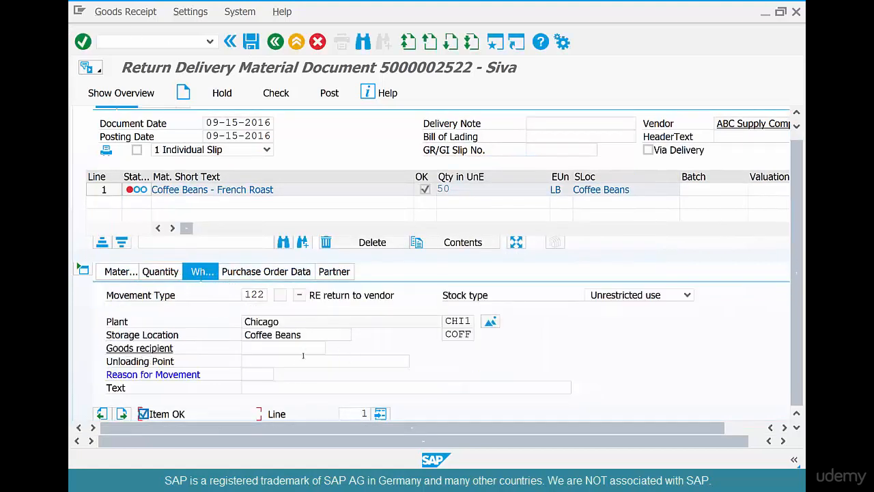
pyautogui.click(250, 374)
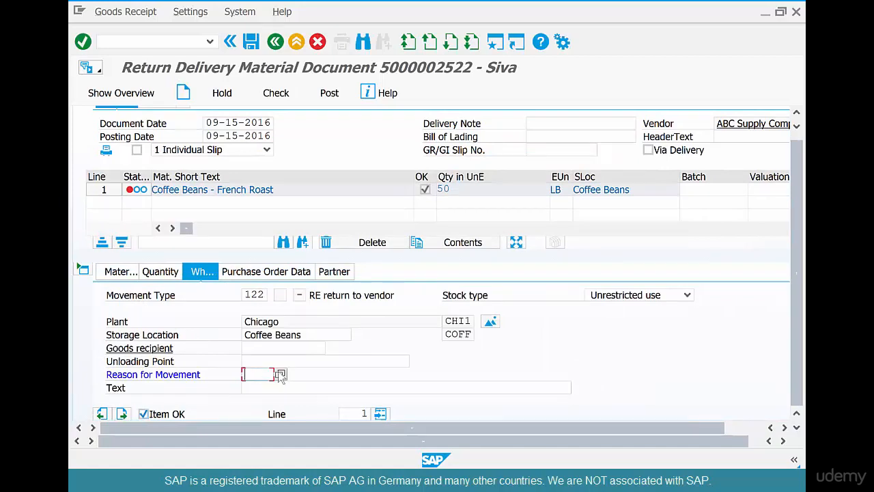
pyautogui.click(280, 374)
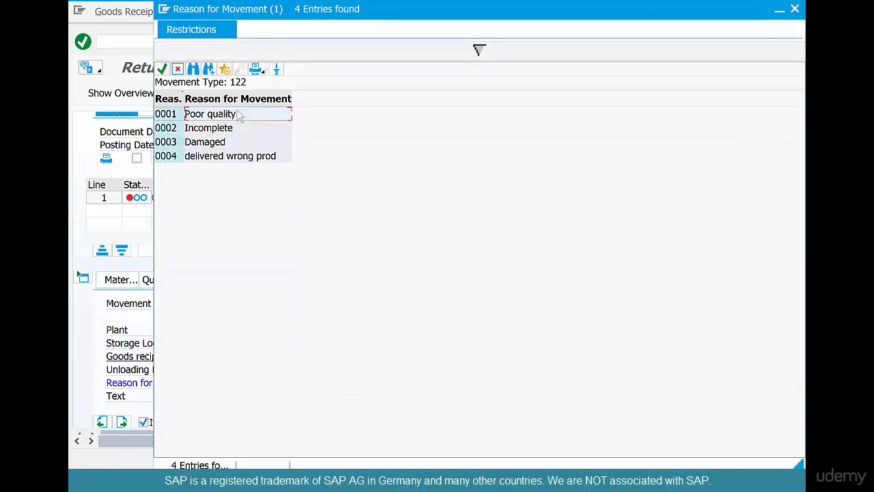
pyautogui.click(245, 141)
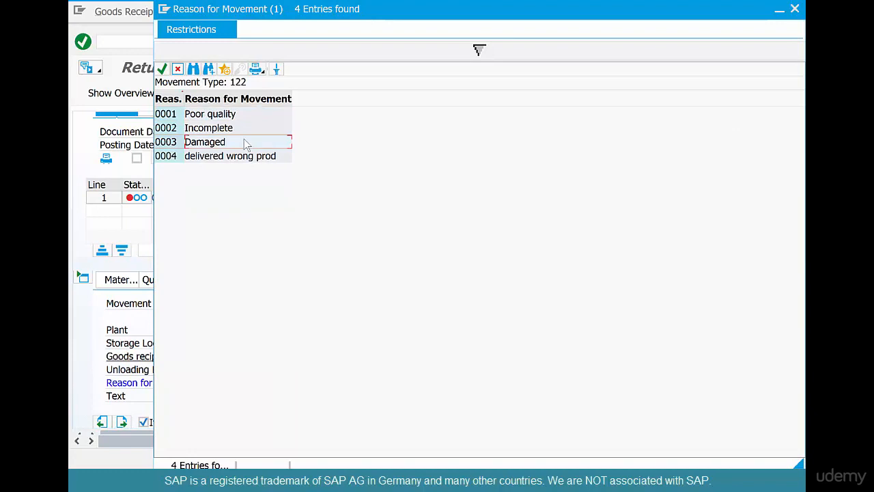
pyautogui.doubleClick(244, 141)
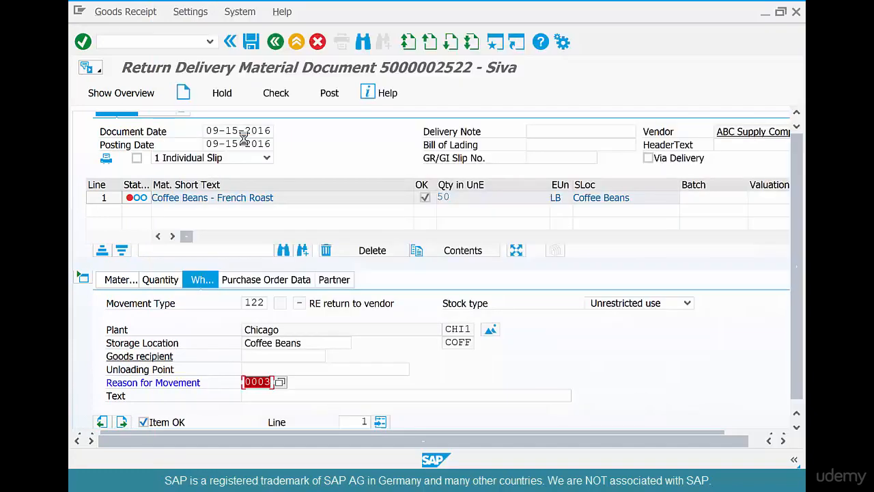
pyautogui.click(251, 43)
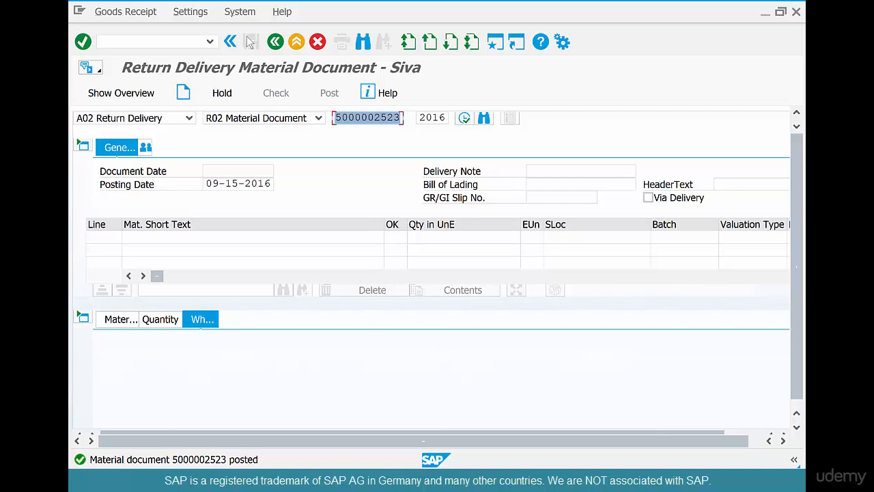
pyautogui.click(276, 43)
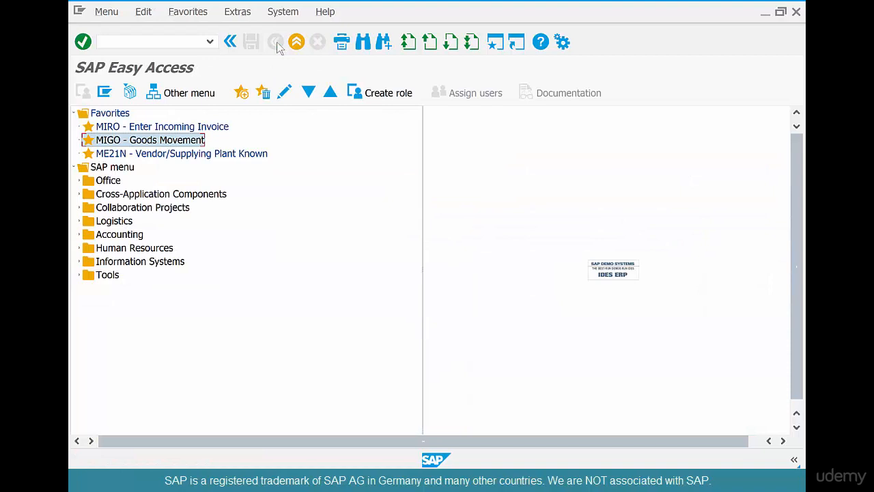
# Switch to the PowerPoint slide with the handwritten procurement flow
pyautogui.hotkey('alt', 'Tab')
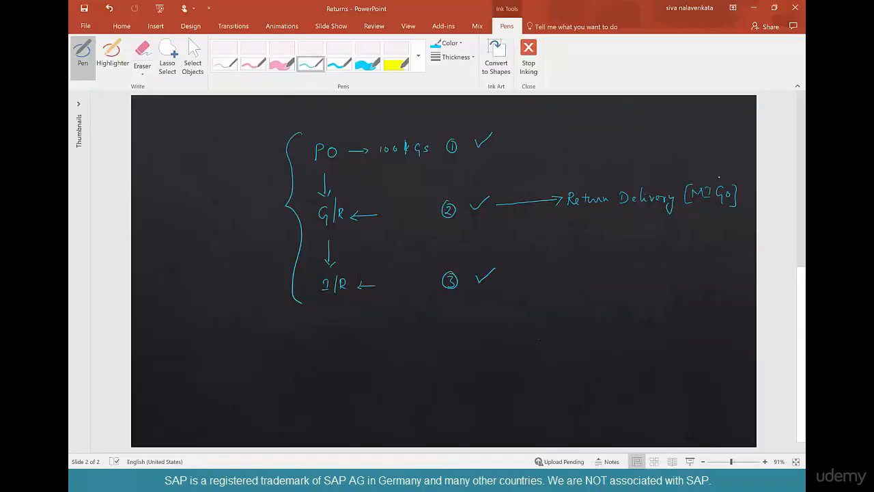
# Tick off MIGO on the handwritten flow and draw a downward arrow from Return Delivery to the handwritten words "Credit Memo"
pyautogui.moveTo(717, 175); pyautogui.dragTo(731, 170)
pyautogui.moveTo(608, 216)
pyautogui.mouseDown()
pyautogui.moveTo(613, 241)
pyautogui.moveTo(573, 277)
pyautogui.moveTo(608, 268)
pyautogui.mouseUp()
pyautogui.moveTo(625, 274); pyautogui.dragTo(667, 271)
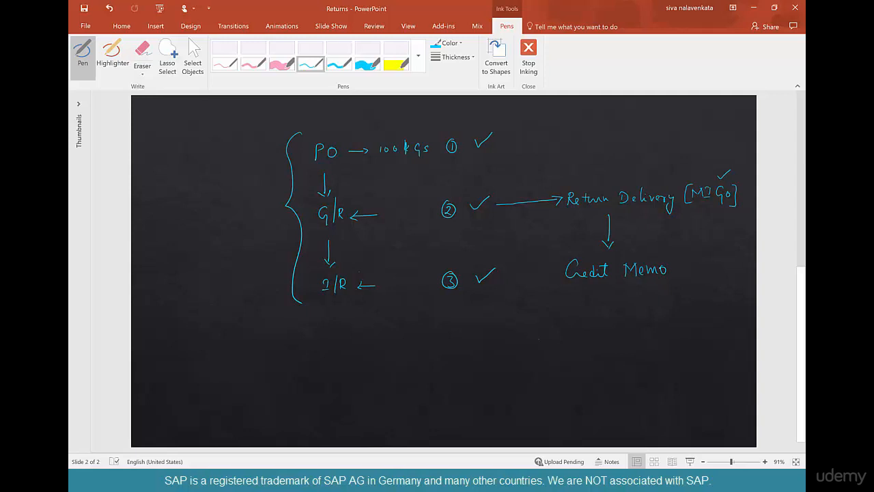
# Switch to SAP, open MIRO - Enter Incoming Invoice and set the transaction type to 2 Credit memo
pyautogui.hotkey('alt', 'Tab')
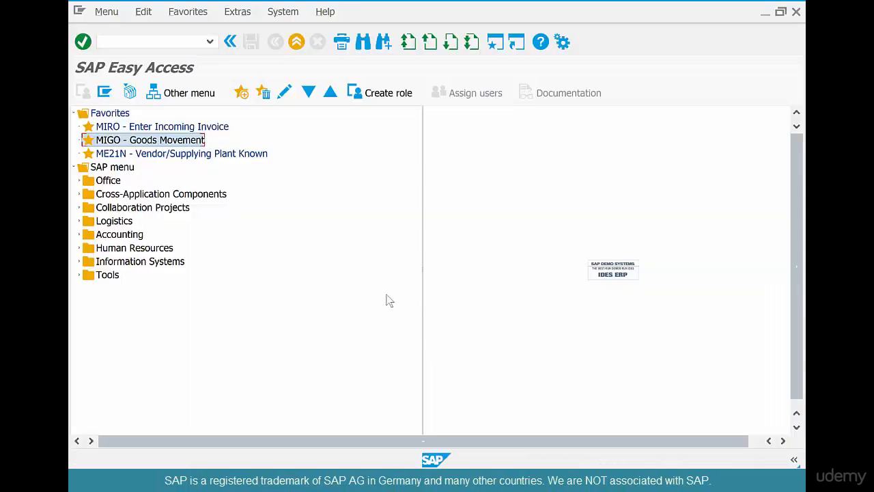
pyautogui.doubleClick(214, 128)
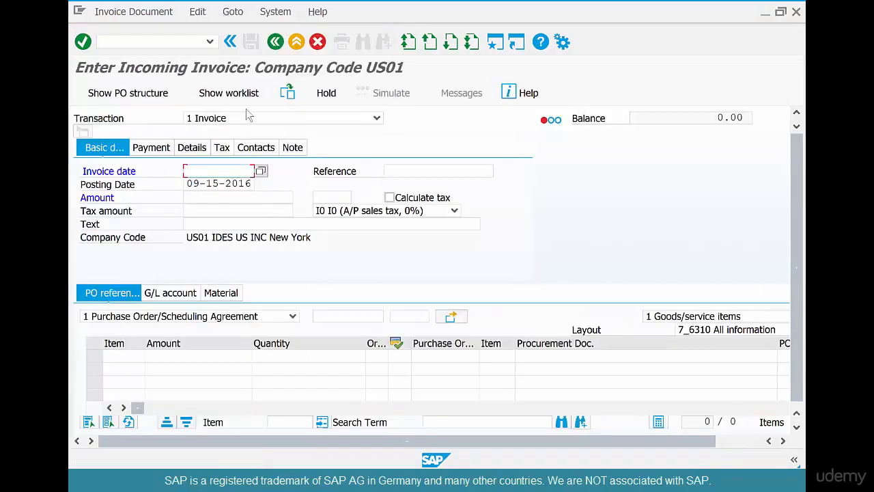
pyautogui.click(246, 120)
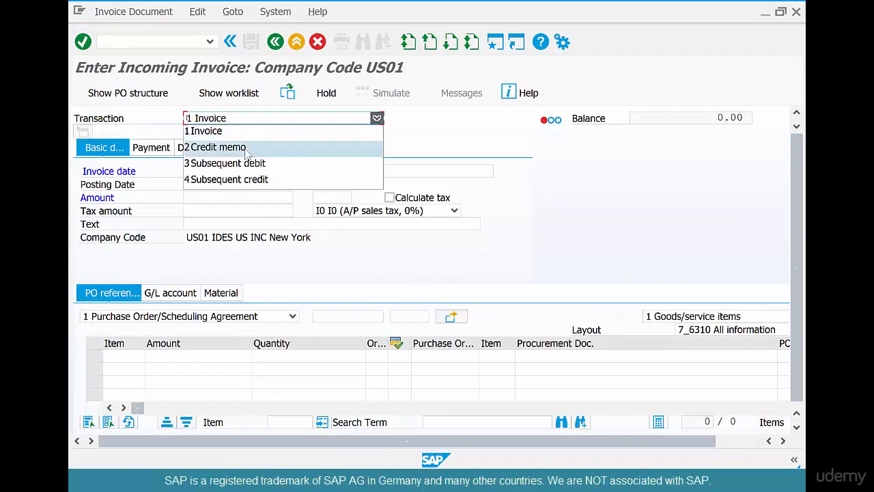
pyautogui.click(247, 149)
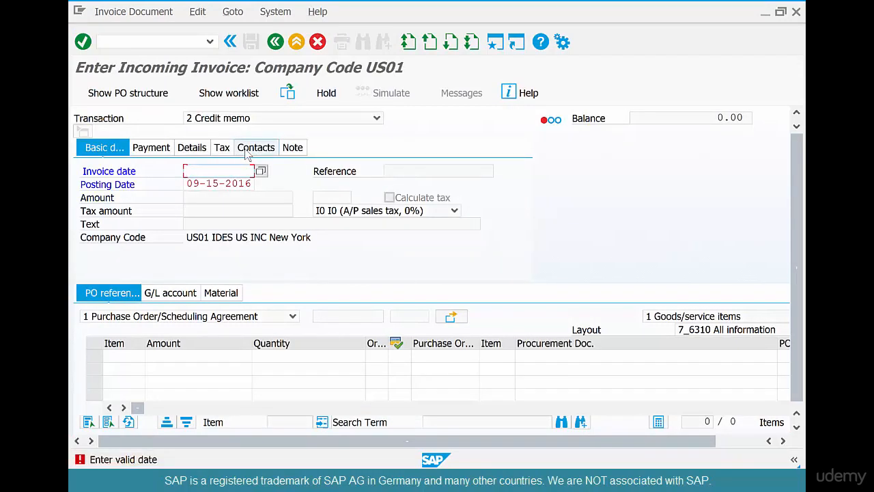
# Set the credit memo's document date to 09-11-2016 and load the item of the coffee beans purchase order
pyautogui.press('space')
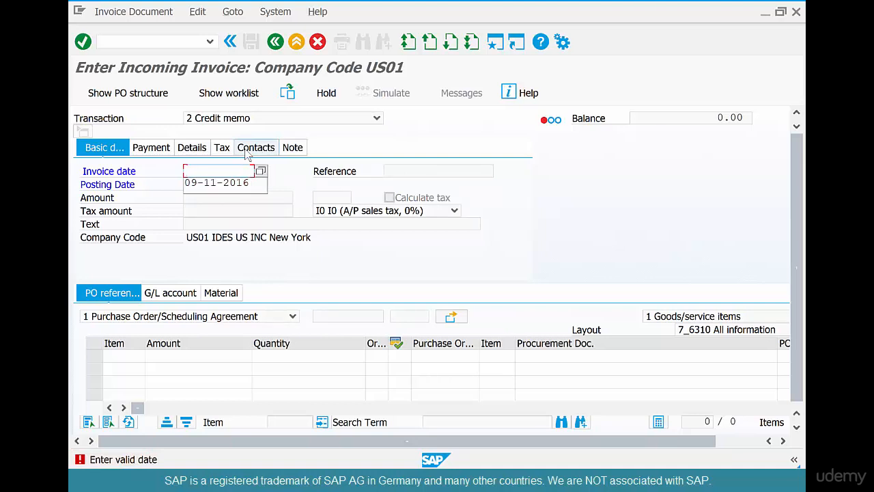
pyautogui.press('Down')
pyautogui.press('Return')
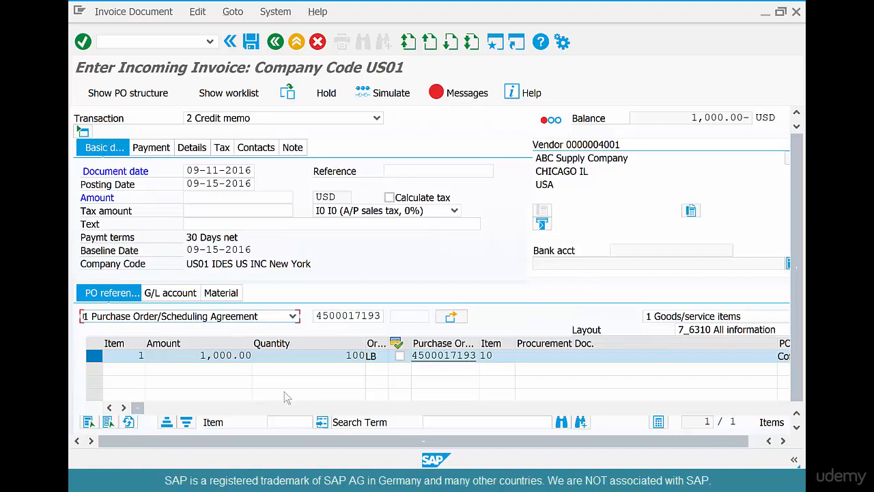
# Set the quantity of the credit memo's item to 50 LB and confirm the entry
pyautogui.click(346, 355)
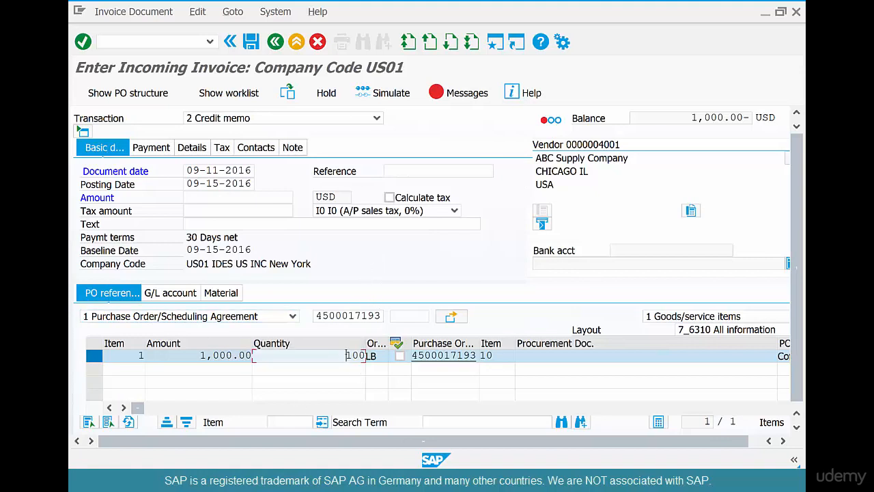
pyautogui.moveTo(346, 355); pyautogui.dragTo(366, 355)
pyautogui.write('50')
pyautogui.press('Return')
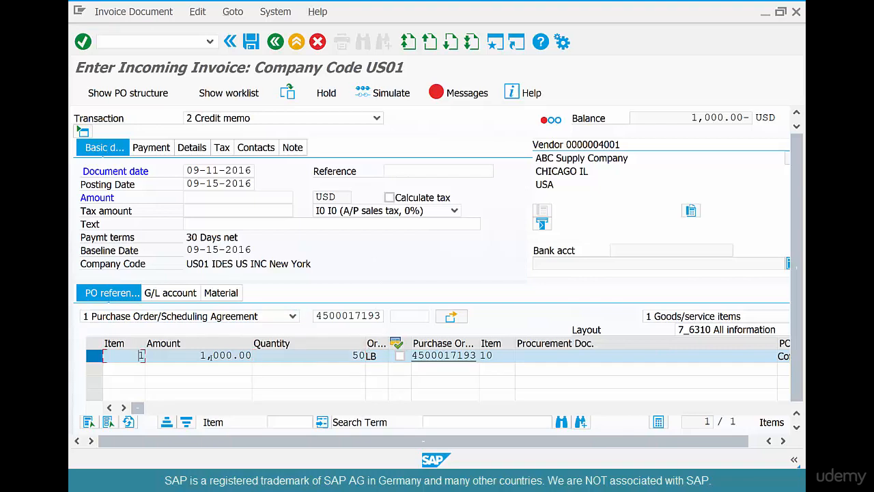
# Compare the item's amount with its quantity and leave the credit memo without posting it
pyautogui.moveTo(196, 354); pyautogui.dragTo(265, 341)
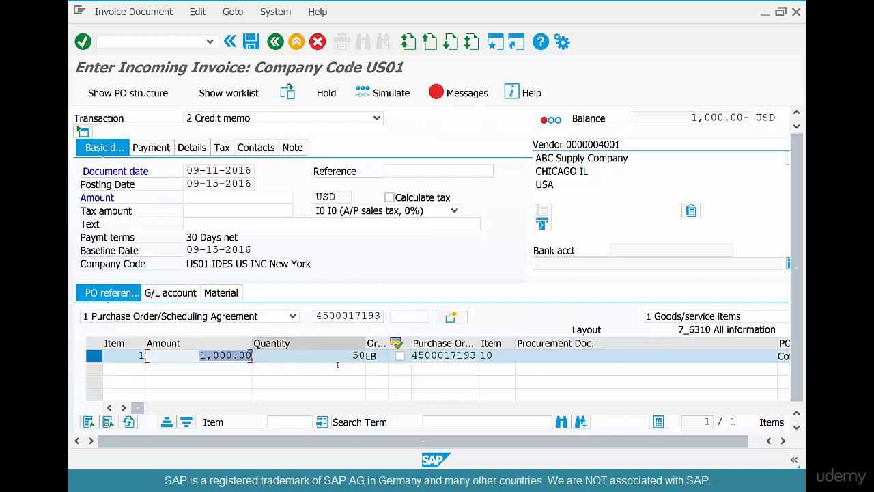
pyautogui.moveTo(348, 353); pyautogui.dragTo(375, 344)
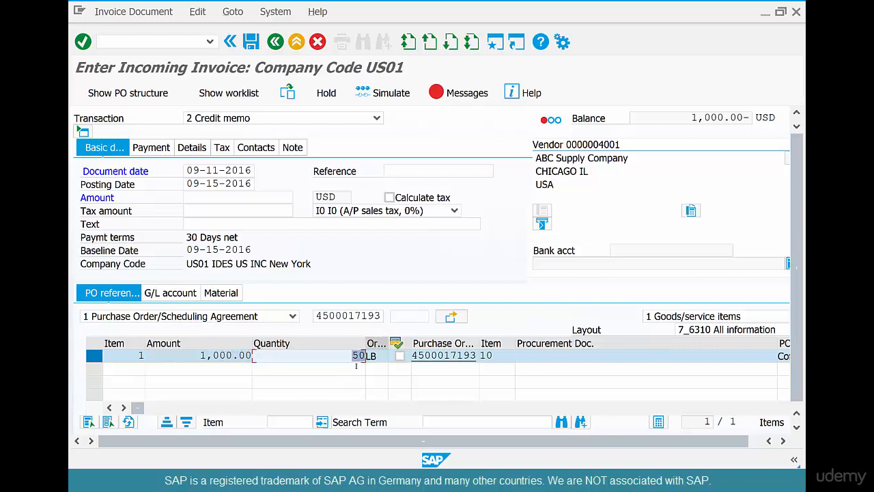
pyautogui.moveTo(195, 356); pyautogui.dragTo(257, 355)
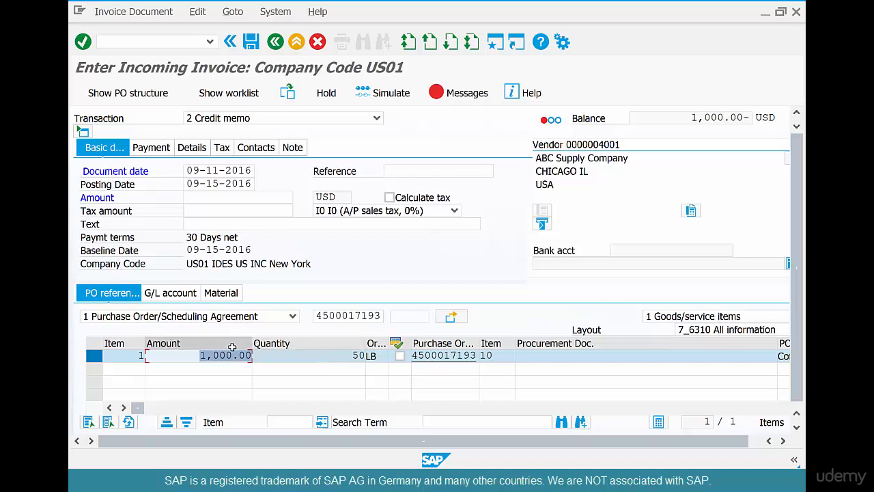
pyautogui.press('Tab')
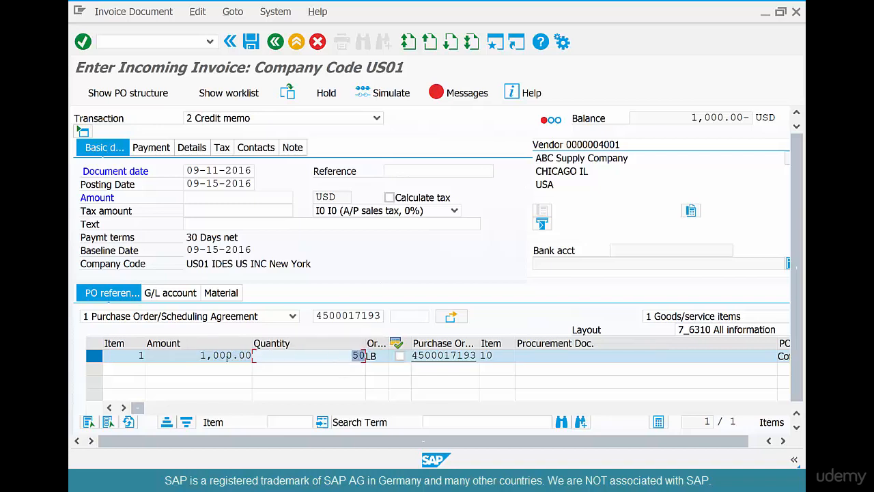
pyautogui.moveTo(194, 356); pyautogui.dragTo(255, 351)
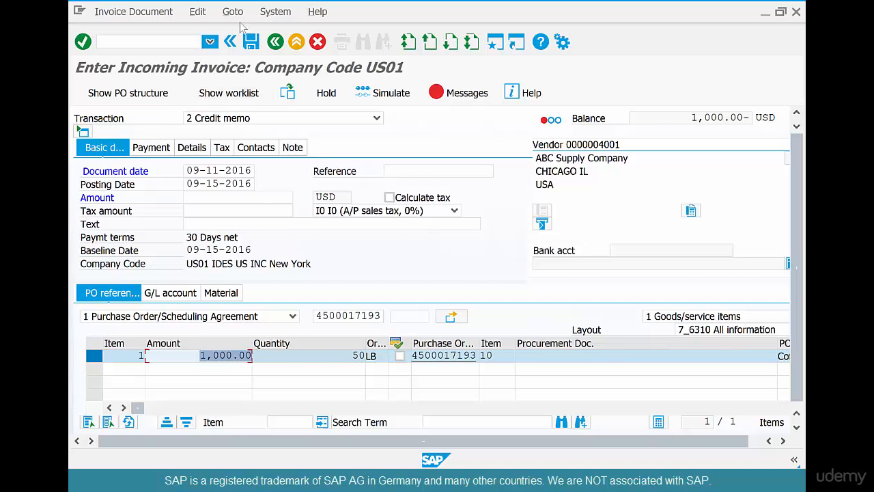
pyautogui.click(275, 43)
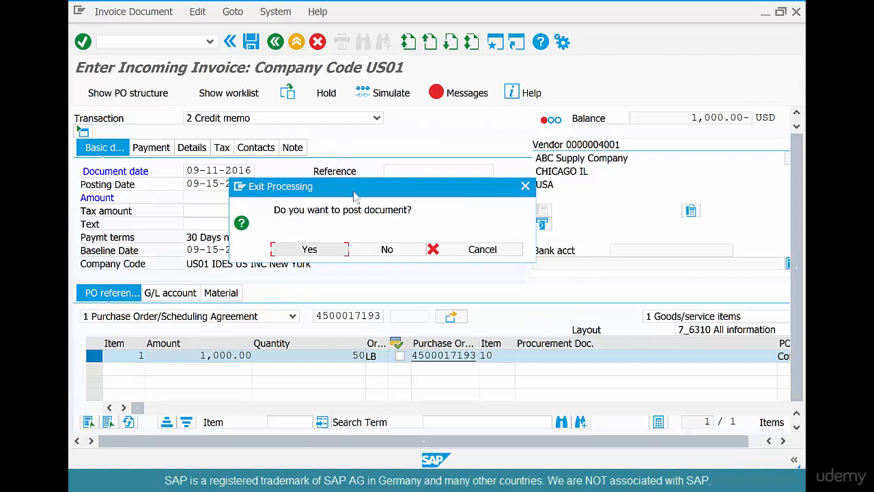
pyautogui.click(355, 249)
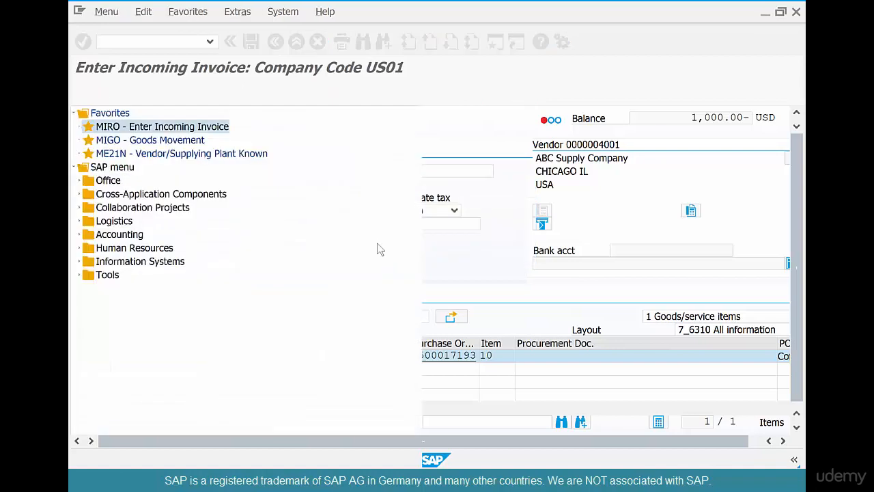
# Open the own user profile for maintenance with transaction SU3
pyautogui.click(161, 42)
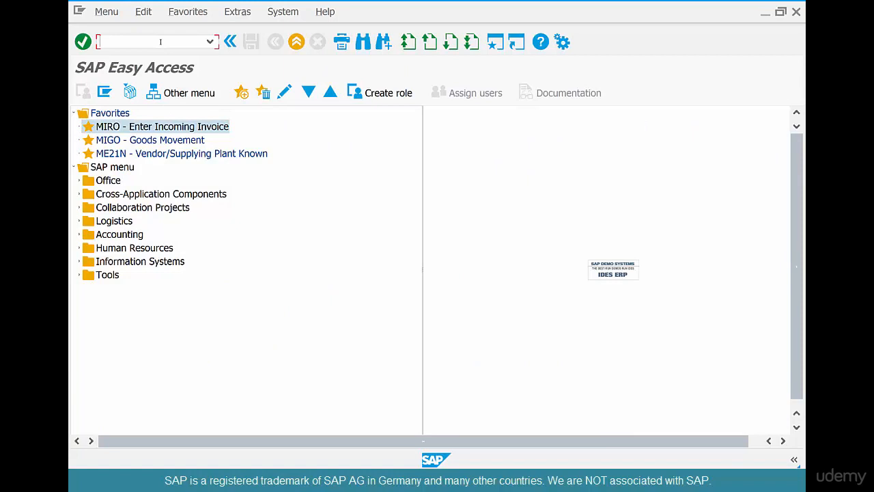
pyautogui.write('su3')
pyautogui.press('Return')
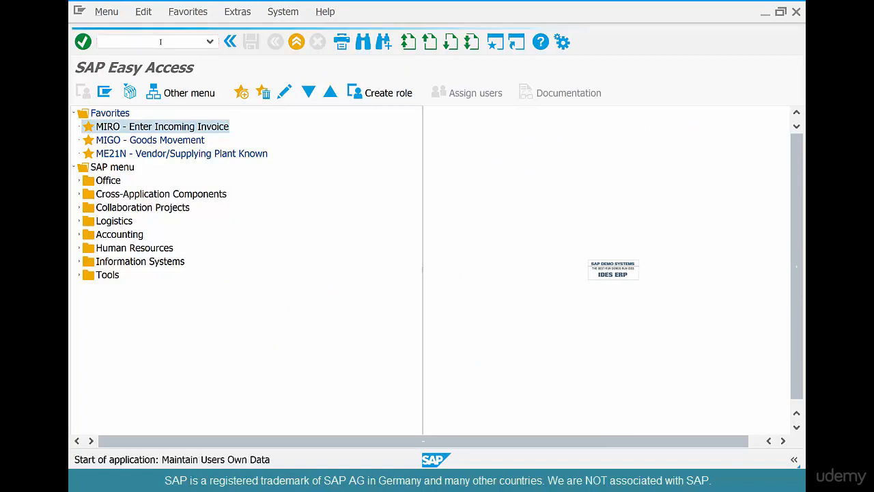
pyautogui.click(217, 12)
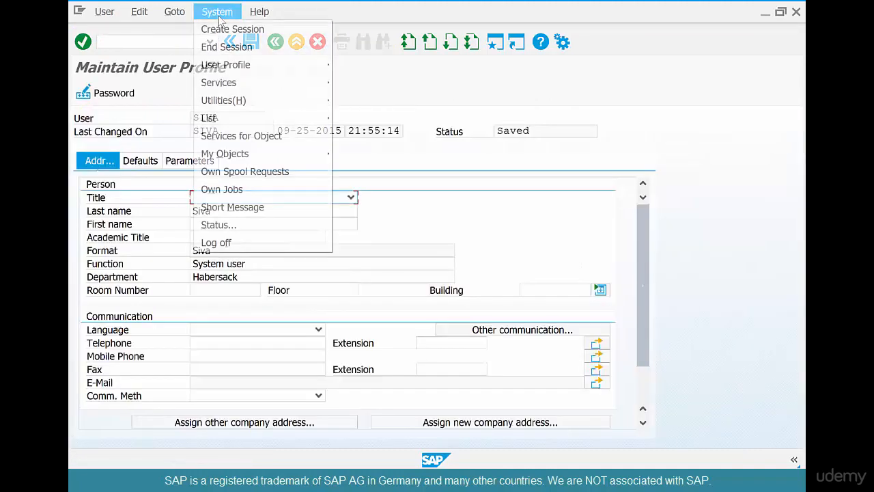
pyautogui.moveTo(228, 68)
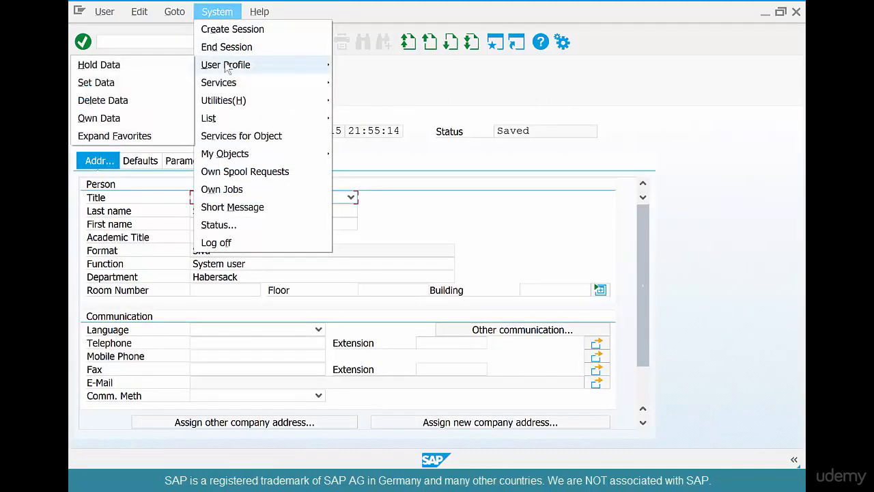
pyautogui.click(169, 85)
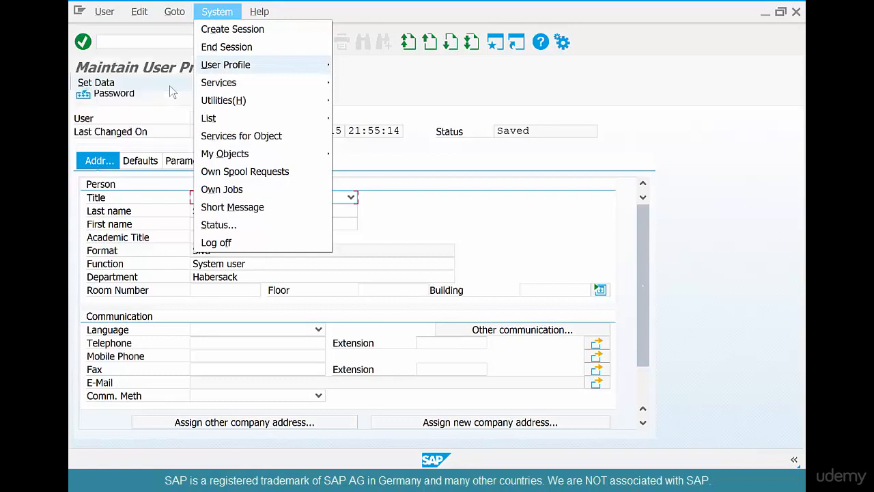
# Add the parameter ID IVAMOUNTADJUST with the value X to the user profile's parameters and save the profile
pyautogui.click(192, 161)
pyautogui.click(140, 330)
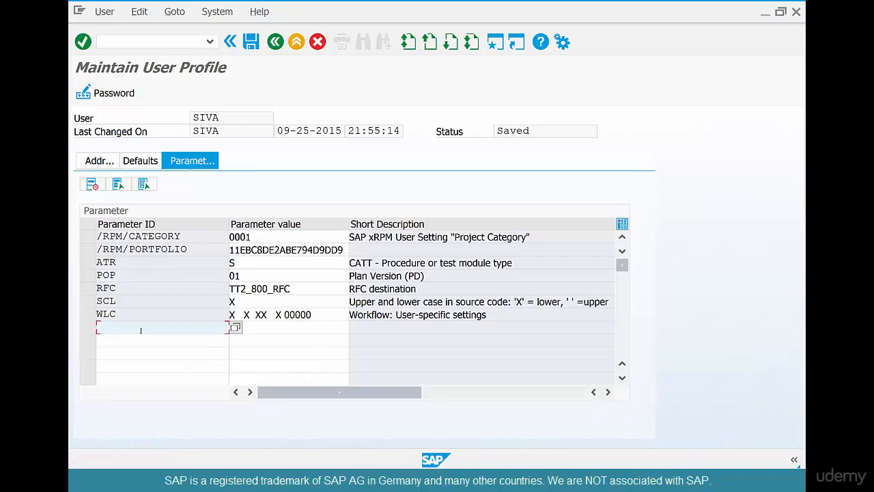
pyautogui.write('ivamountadjust')
pyautogui.press('Tab')
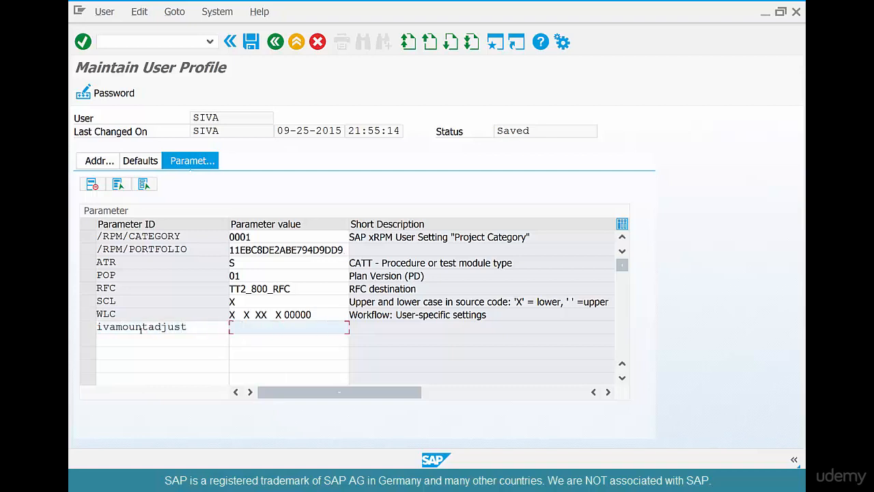
pyautogui.write('X')
pyautogui.press('Return')
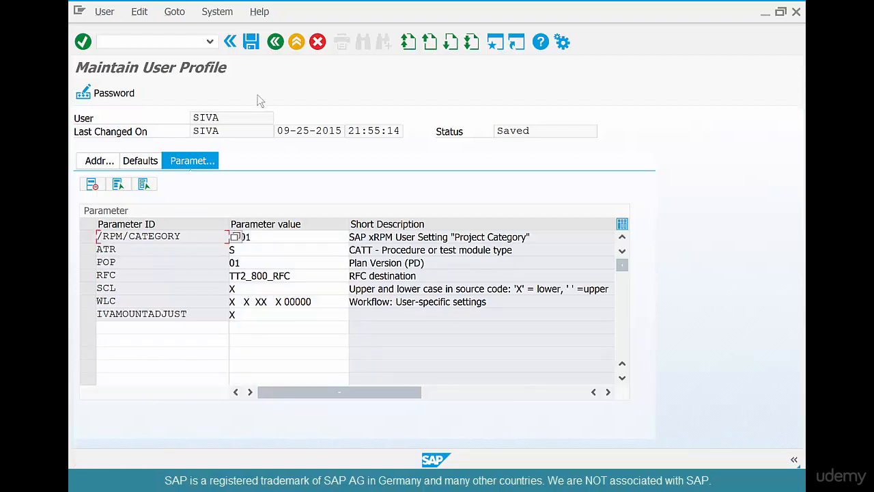
pyautogui.click(252, 43)
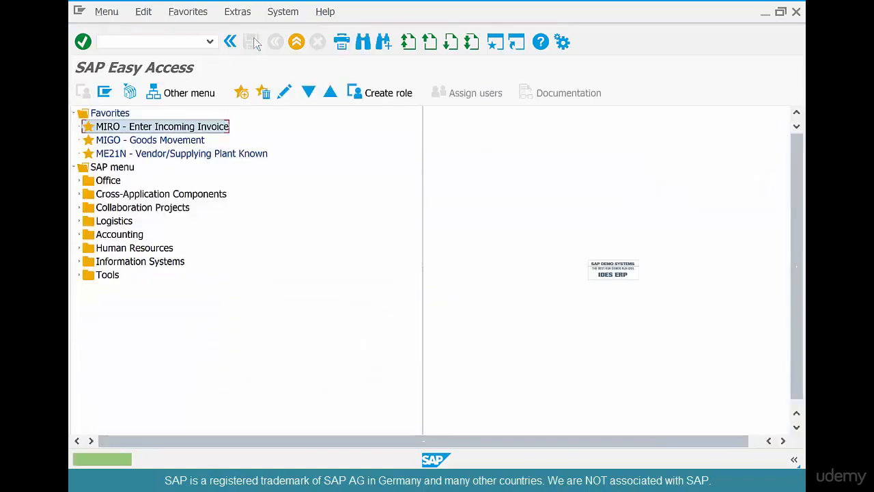
# Reopen MIRO, set the credit memo's document date to 09-11-2016 and load the item of the coffee beans purchase order
pyautogui.doubleClick(181, 129)
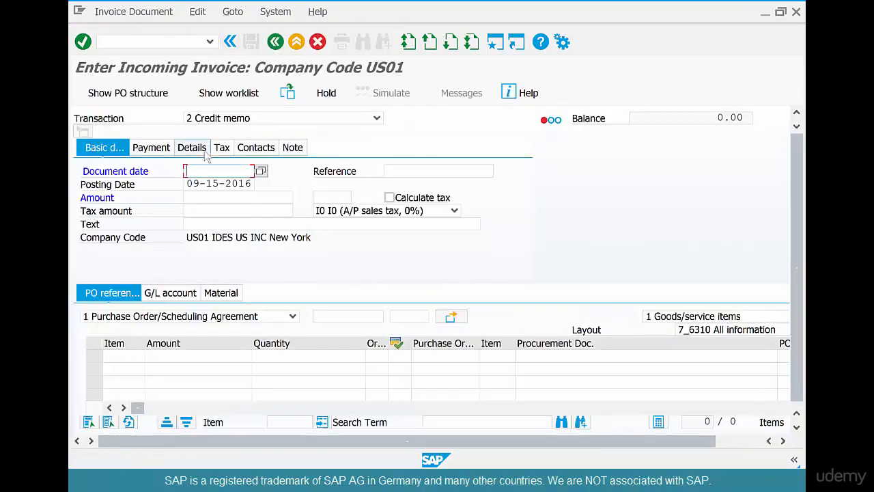
pyautogui.press('Down')
pyautogui.press('Down')
pyautogui.press('Return')
pyautogui.press('Return')
pyautogui.click(321, 315)
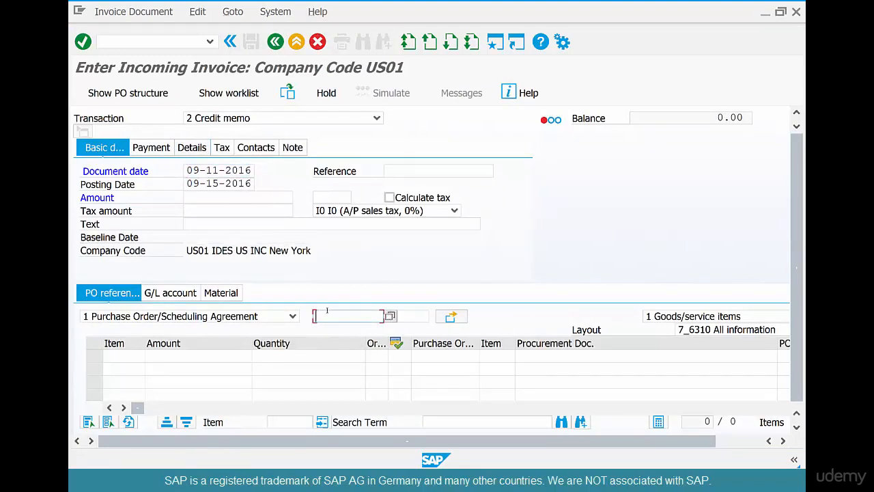
pyautogui.press('Down')
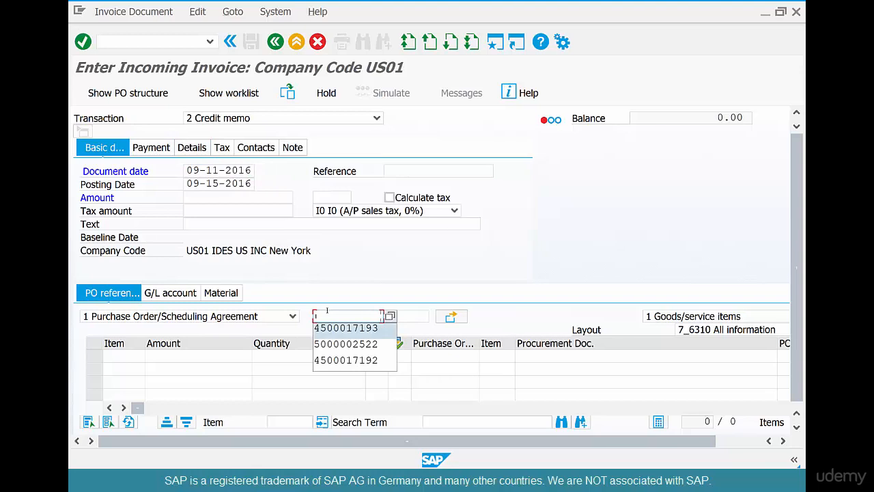
pyautogui.press('Return')
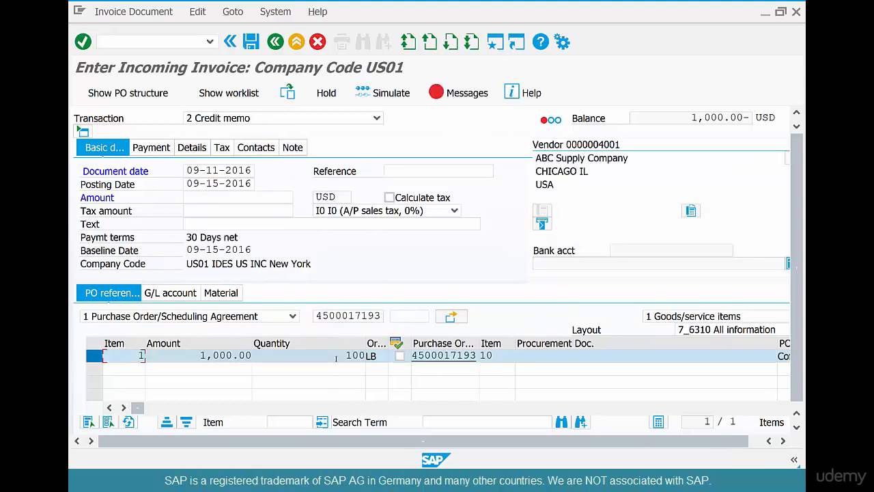
# Set the item's quantity to 50 LB, confirm the entry to recalculate its amount and check the quantity
pyautogui.moveTo(337, 356); pyautogui.dragTo(383, 344)
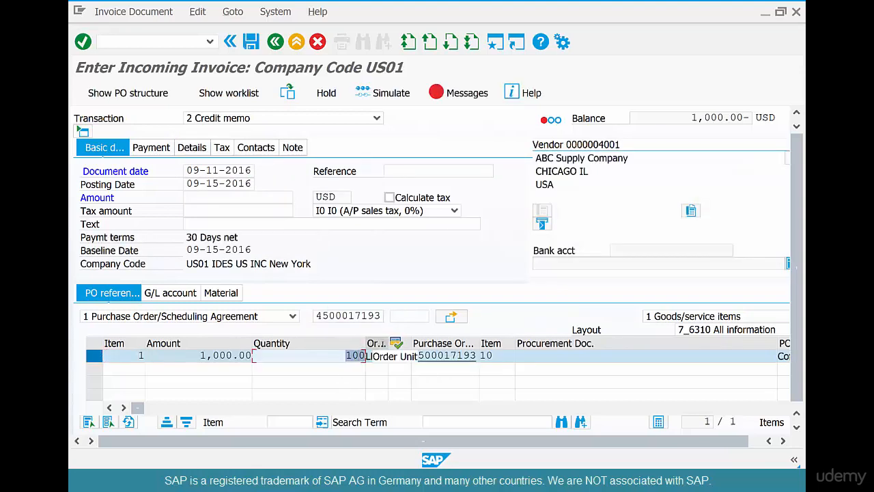
pyautogui.press('BackSpace')
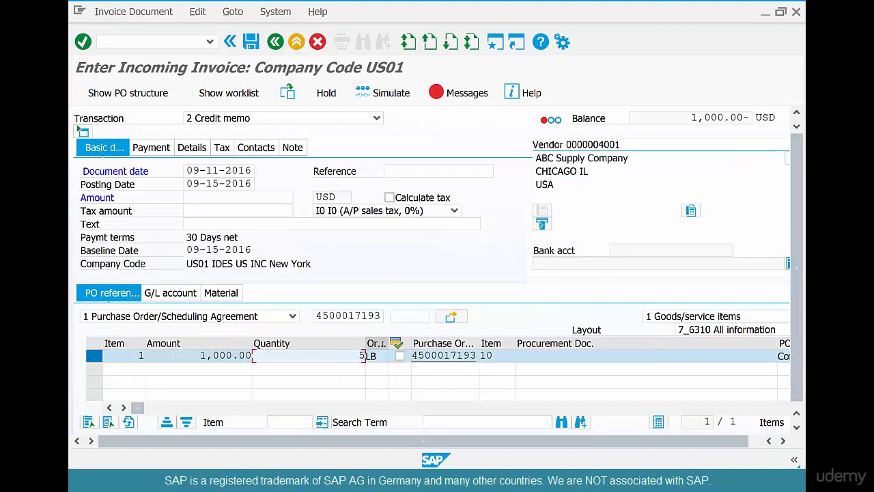
pyautogui.write('50')
pyautogui.moveTo(199, 356); pyautogui.dragTo(241, 355)
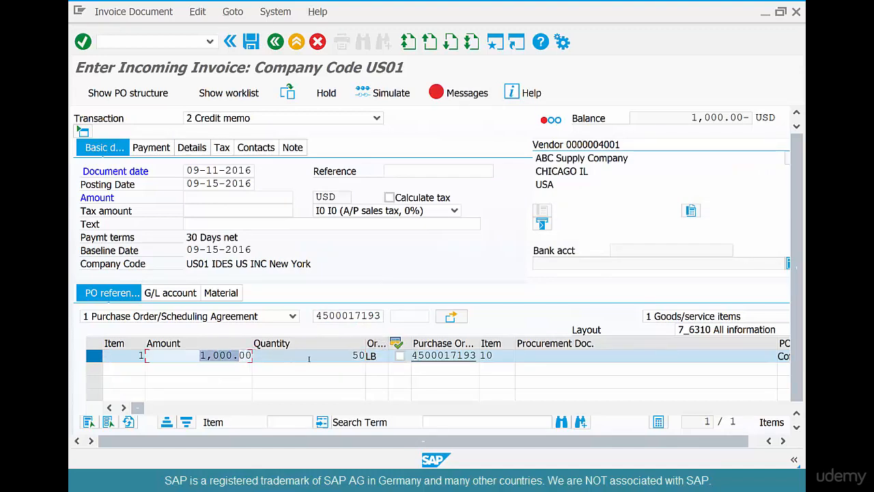
pyautogui.moveTo(352, 355); pyautogui.dragTo(365, 356)
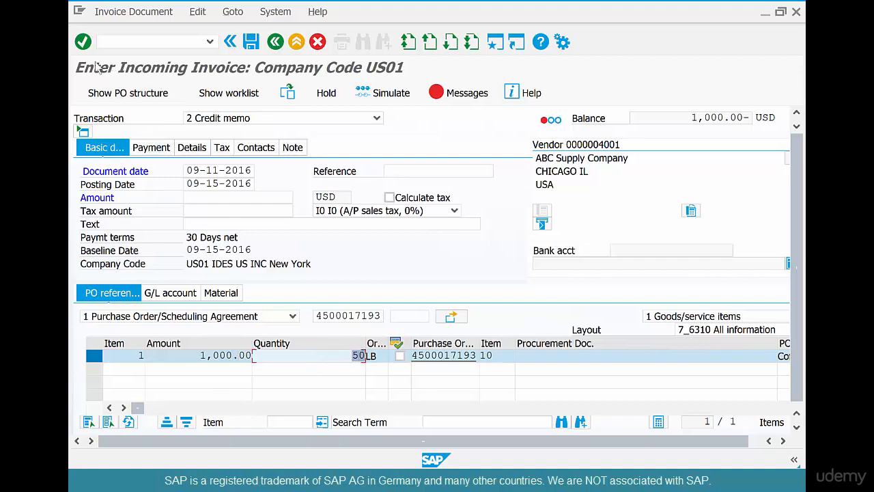
pyautogui.click(83, 43)
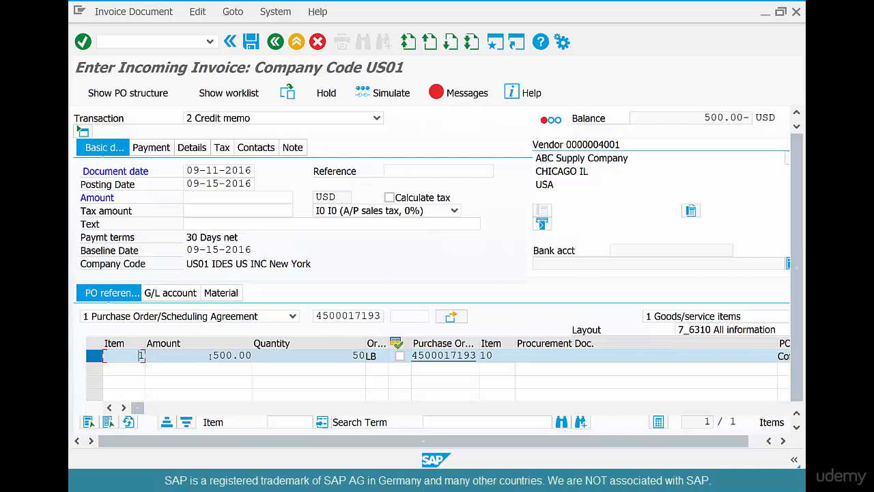
pyautogui.moveTo(335, 356); pyautogui.dragTo(404, 354)
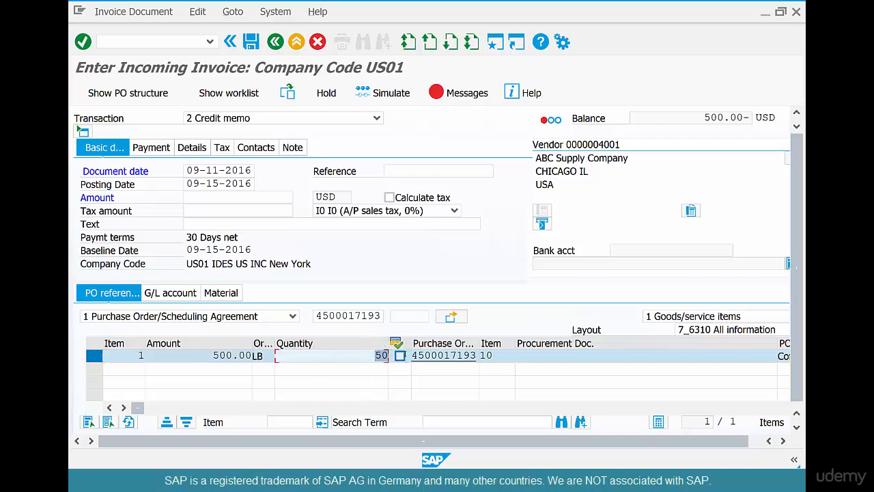
# Set the item's quantity to 25 LB to test the automatic amount adjustment, and restore it to 50 LB
pyautogui.write('25')
pyautogui.press('Return')
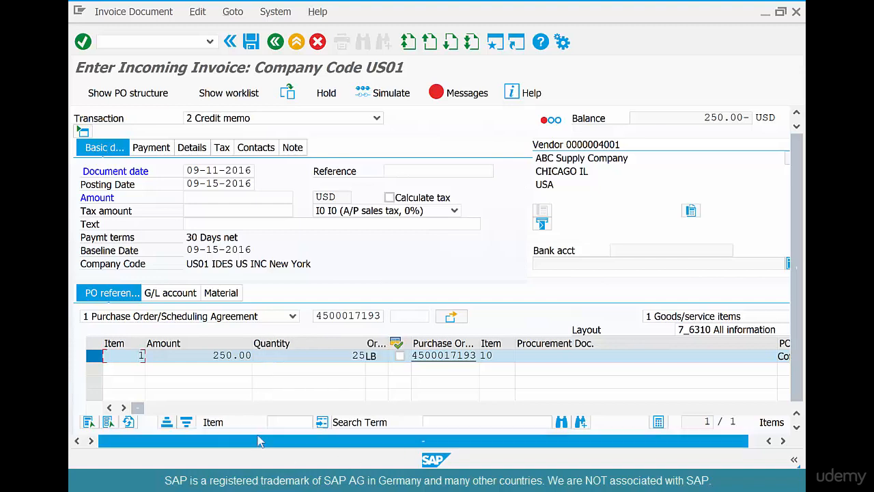
pyautogui.moveTo(347, 356); pyautogui.dragTo(391, 354)
pyautogui.write('50')
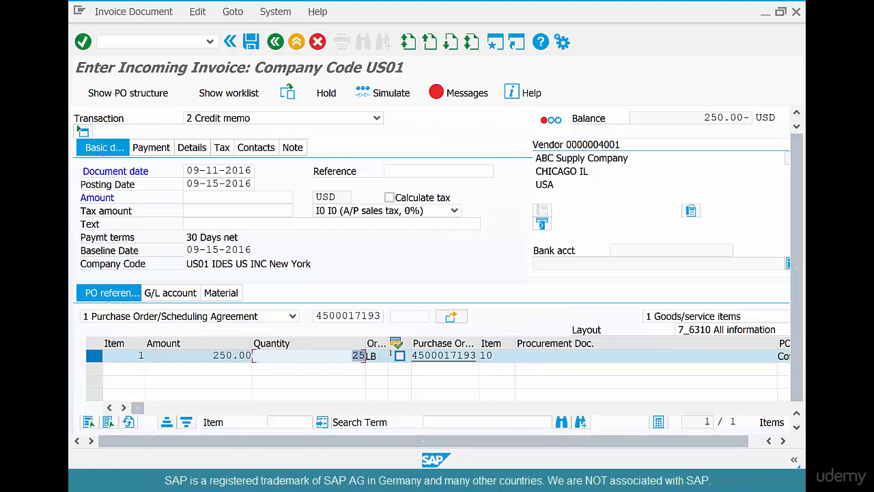
pyautogui.press('Return')
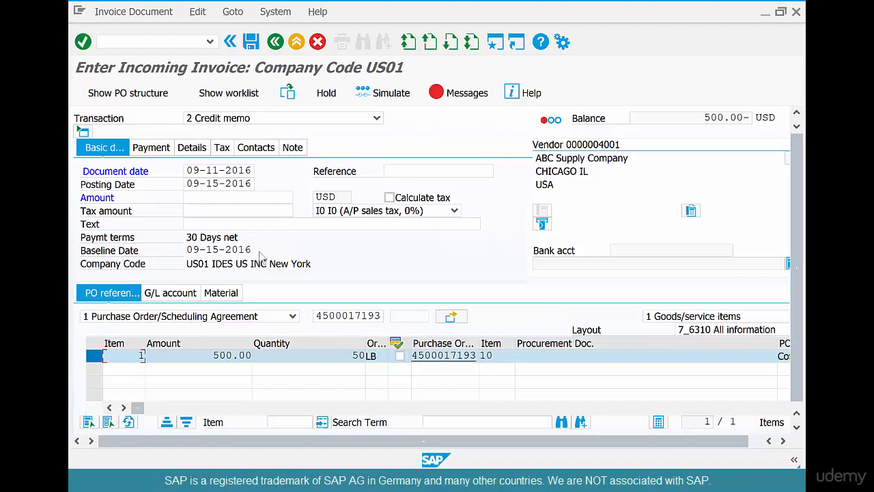
# Enter 500 as the credit memo's total amount and post the document
pyautogui.click(218, 194)
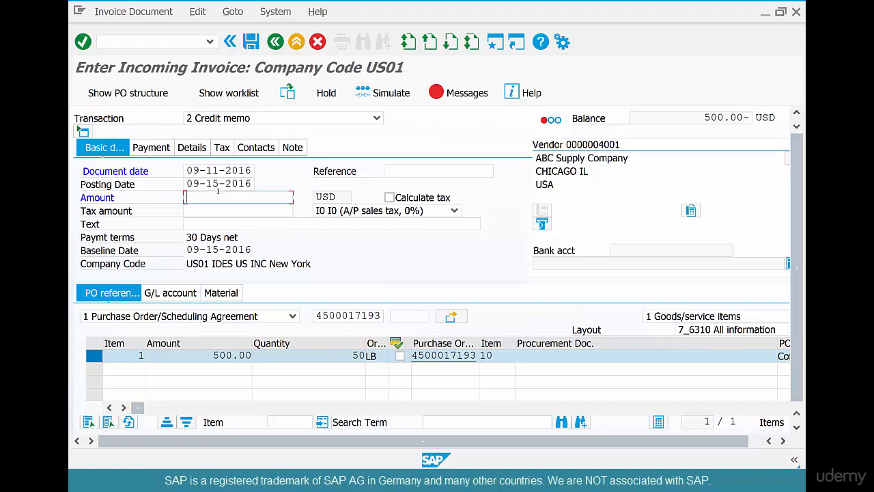
pyautogui.write('500')
pyautogui.press('Return')
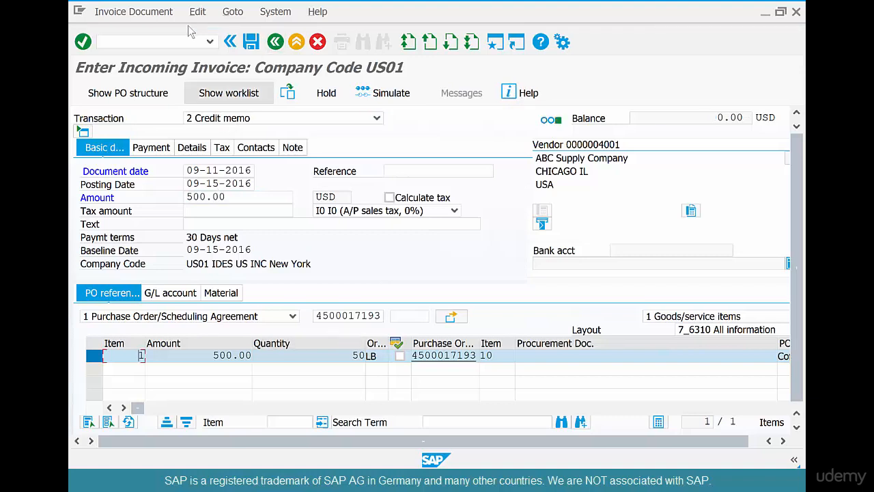
pyautogui.click(251, 43)
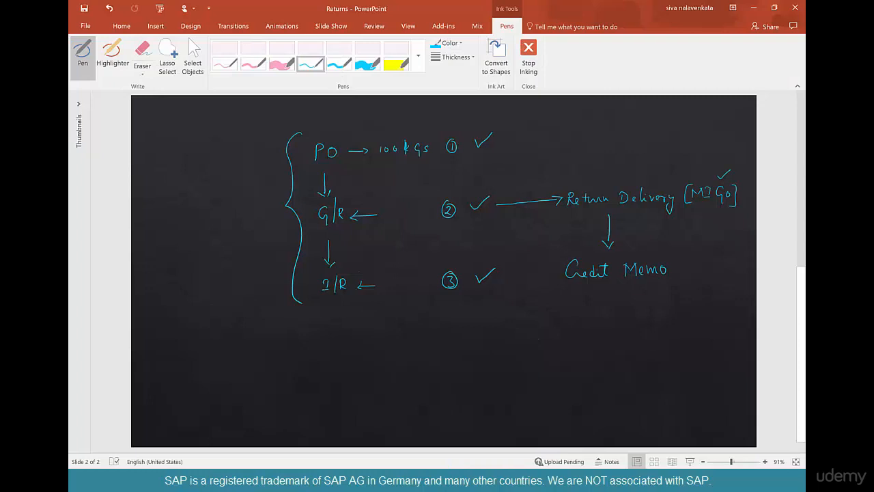
# Switch to the PowerPoint slide, handwrite [MIRO] beside Credit Memo and add a tick after [MIGO]
pyautogui.moveTo(689, 260)
pyautogui.mouseDown()
pyautogui.moveTo(689, 282)
pyautogui.moveTo(703, 262)
pyautogui.moveTo(704, 273)
pyautogui.moveTo(737, 259)
pyautogui.mouseUp()
pyautogui.moveTo(737, 254); pyautogui.dragTo(742, 278)
pyautogui.moveTo(740, 191); pyautogui.dragTo(752, 187)
# Handwrite the note (w.r.t. Mat. Doc) in ink above Return Delivery on the slide
pyautogui.moveTo(648, 164); pyautogui.dragTo(647, 181)
pyautogui.moveTo(652, 169); pyautogui.dragTo(661, 166)
pyautogui.moveTo(664, 164); pyautogui.dragTo(669, 162)
pyautogui.moveTo(674, 155); pyautogui.dragTo(676, 166)
pyautogui.moveTo(670, 162); pyautogui.dragTo(679, 159)
pyautogui.click(681, 160)
pyautogui.moveTo(692, 146)
pyautogui.mouseDown()
pyautogui.moveTo(697, 158)
pyautogui.moveTo(694, 151)
pyautogui.moveTo(728, 134)
pyautogui.moveTo(744, 139)
pyautogui.mouseUp()
pyautogui.click(695, 152)
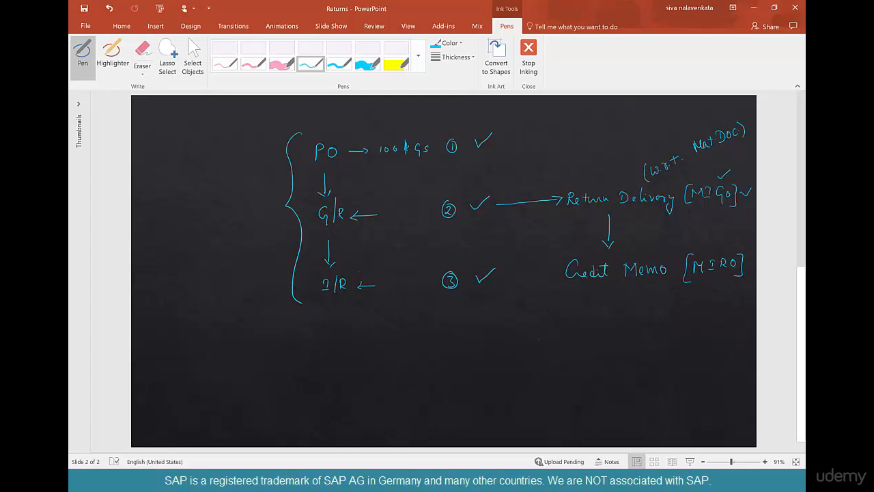
# Handwrite a short note in ink beneath Credit Memo on the slide
pyautogui.moveTo(610, 290)
pyautogui.mouseDown()
pyautogui.moveTo(610, 305)
pyautogui.moveTo(660, 282)
pyautogui.mouseUp()
pyautogui.click(624, 298)
pyautogui.moveTo(665, 278); pyautogui.dragTo(665, 291)
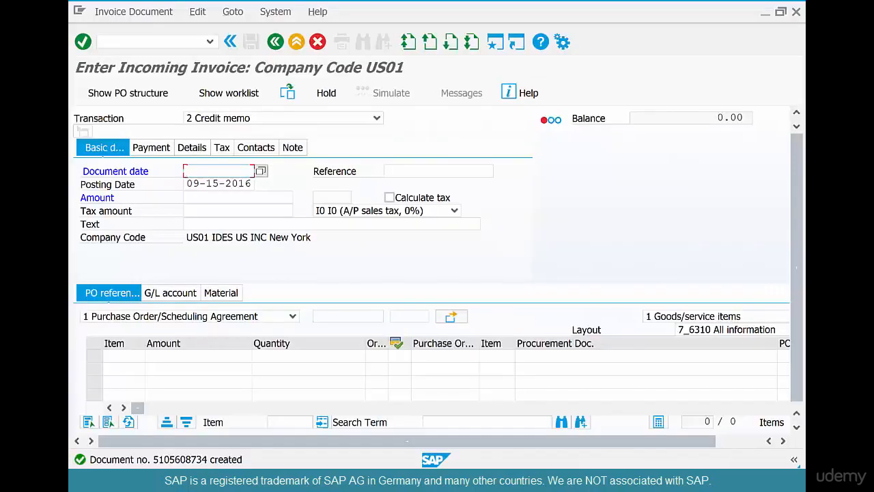
# Return to SAP, leave invoice entry and open the coffee beans purchase order through ME21N's other document selection
pyautogui.click(275, 42)
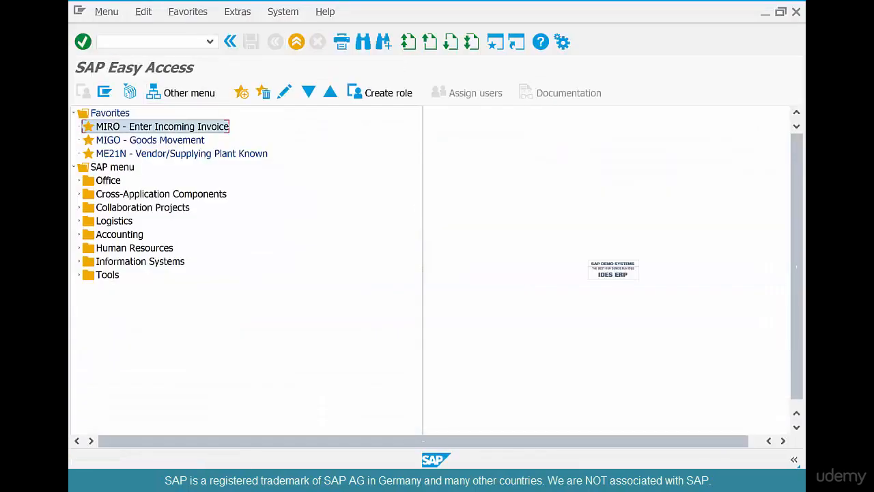
pyautogui.doubleClick(181, 154)
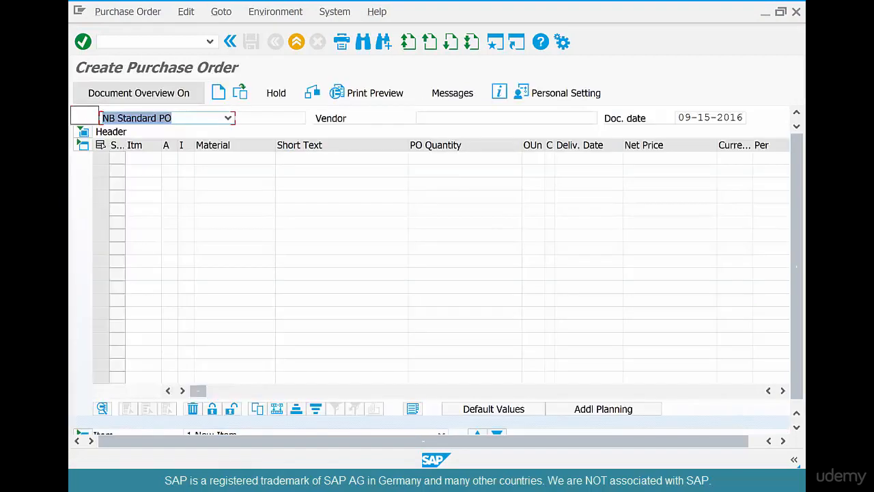
pyautogui.click(240, 92)
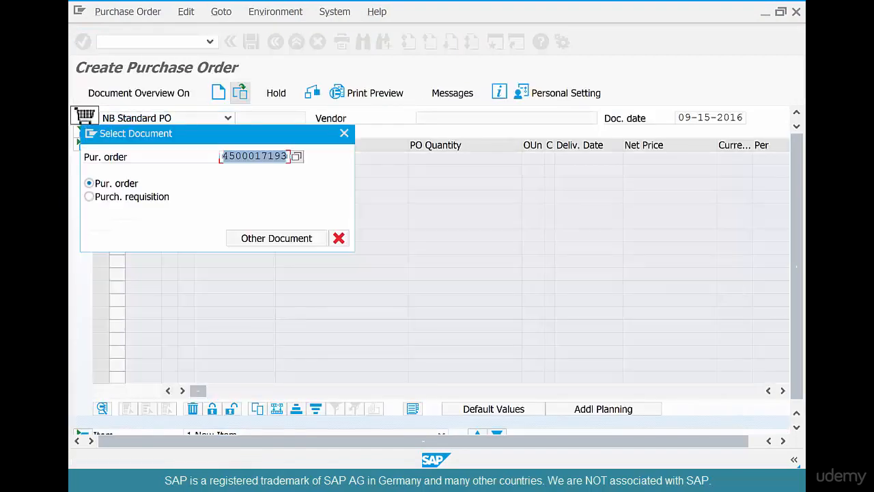
pyautogui.press('Return')
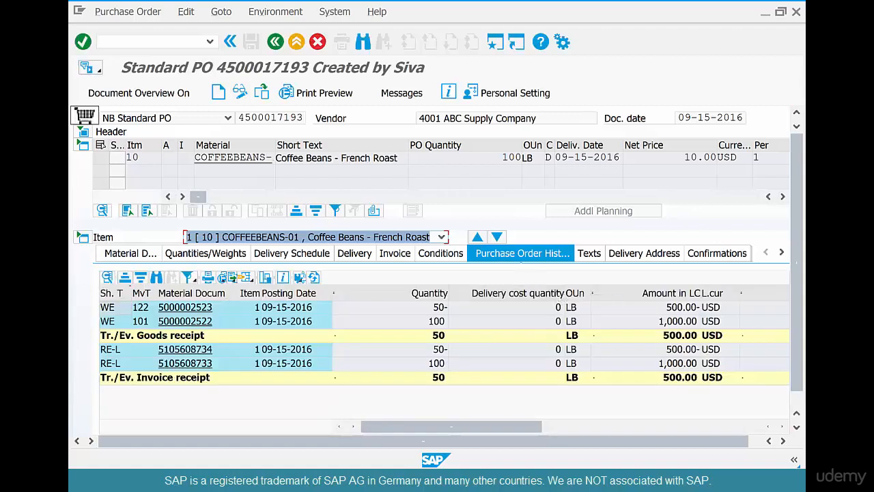
# Examine the goods receipt, return delivery, invoice and credit memo quantities in the item's purchase order history
pyautogui.click(185, 321)
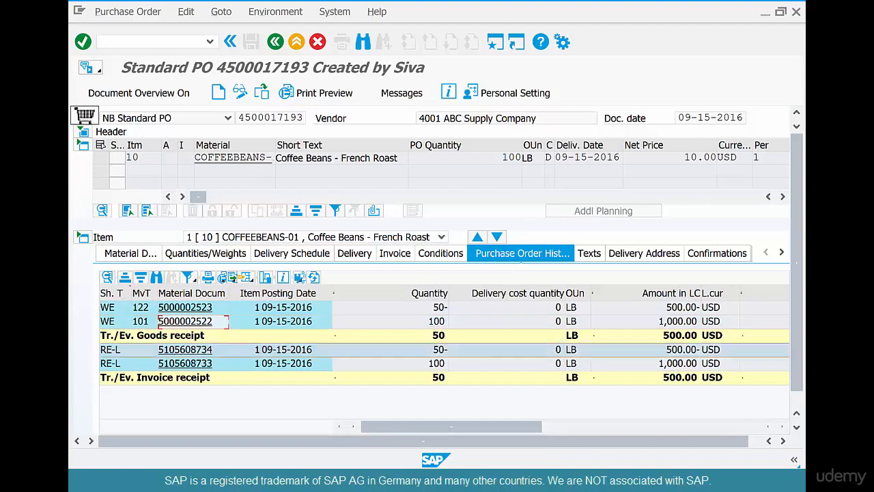
pyautogui.click(216, 377)
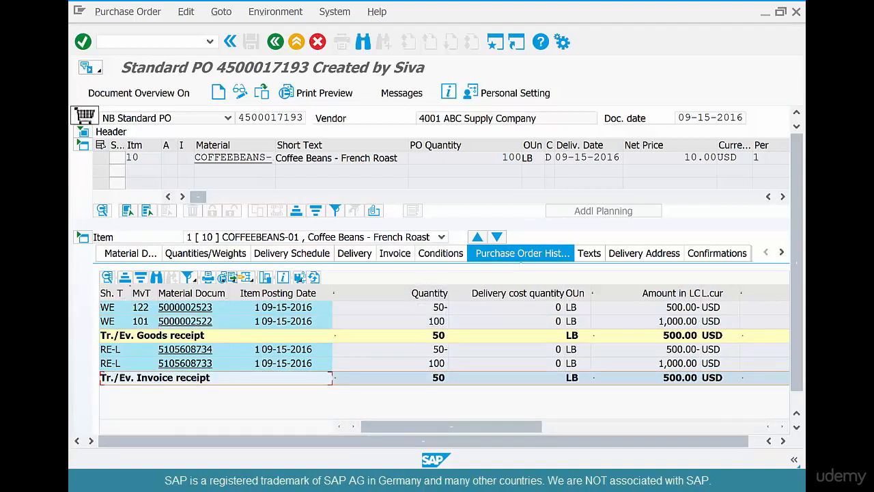
pyautogui.click(431, 307)
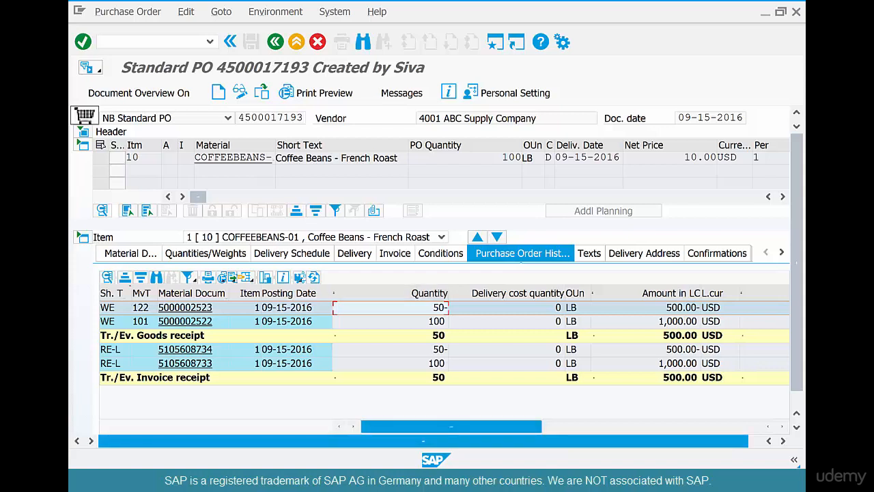
pyautogui.click(436, 363)
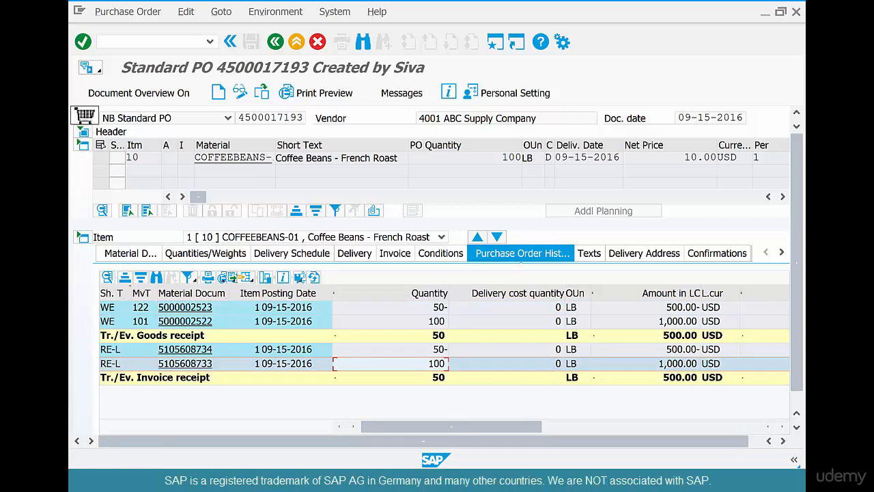
pyautogui.click(436, 350)
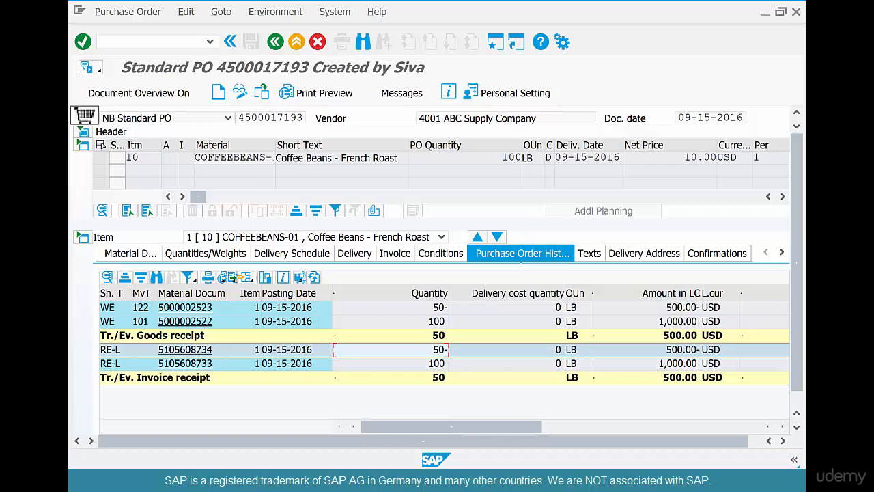
# Open the item's delivery schedule and compare the ordered quantity with the goods receipt and open quantities
pyautogui.click(354, 253)
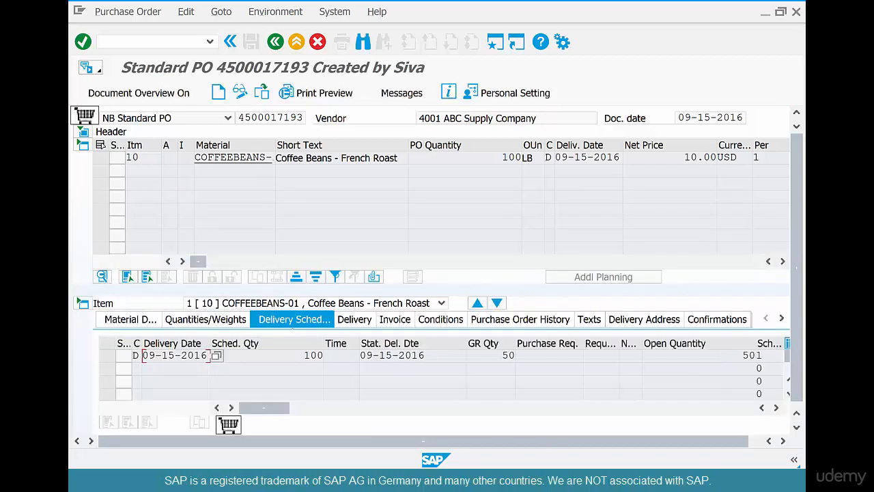
pyautogui.moveTo(742, 356); pyautogui.dragTo(756, 356)
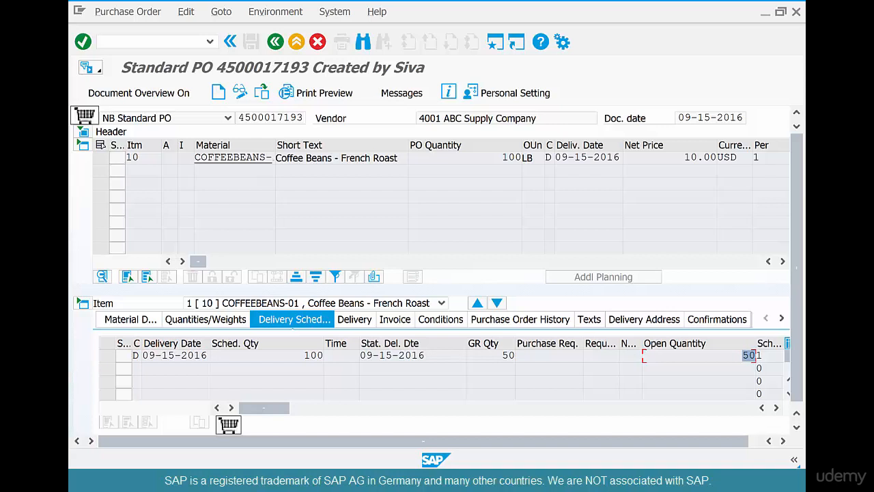
pyautogui.moveTo(503, 158); pyautogui.dragTo(522, 158)
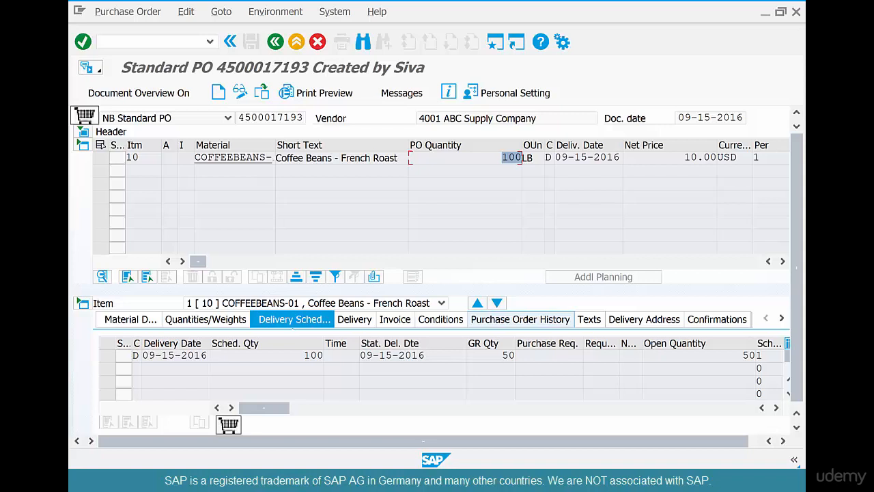
pyautogui.moveTo(503, 356); pyautogui.dragTo(516, 355)
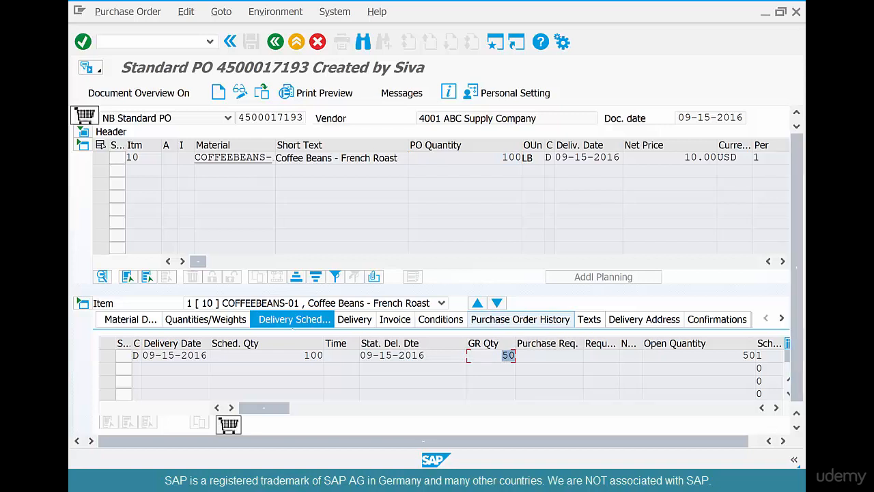
pyautogui.moveTo(742, 356); pyautogui.dragTo(756, 356)
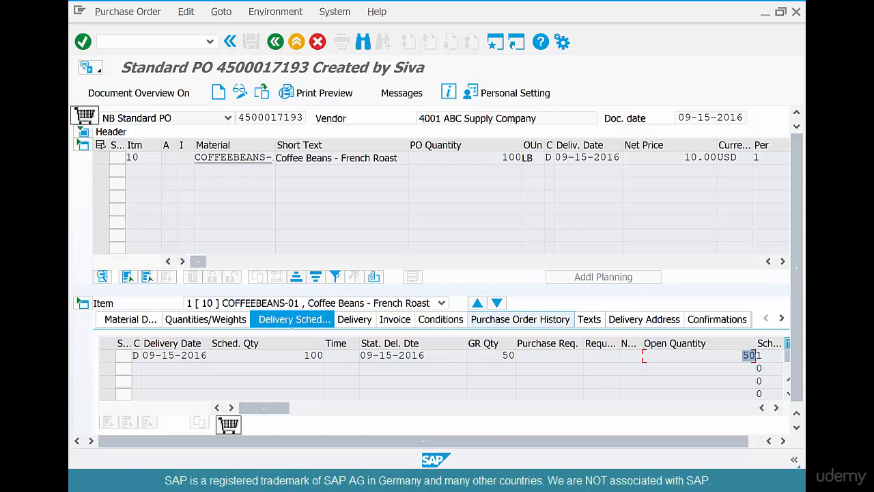
pyautogui.moveTo(502, 158); pyautogui.dragTo(521, 158)
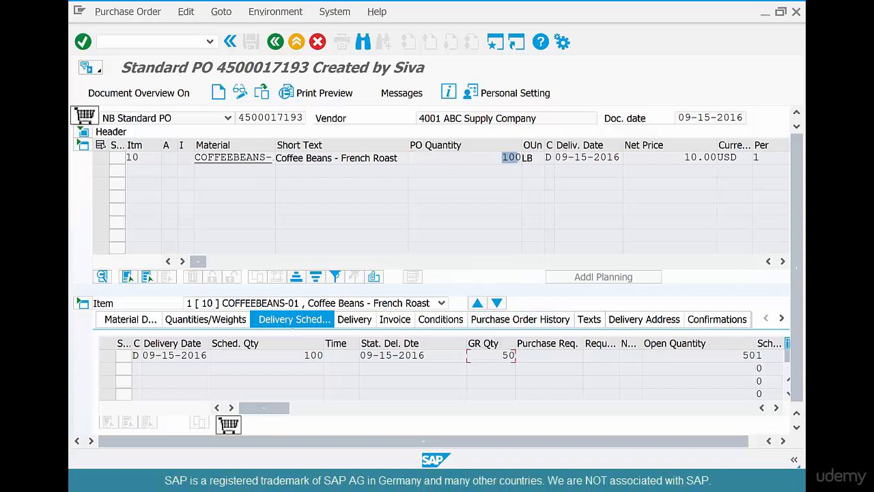
pyautogui.moveTo(502, 356); pyautogui.dragTo(516, 356)
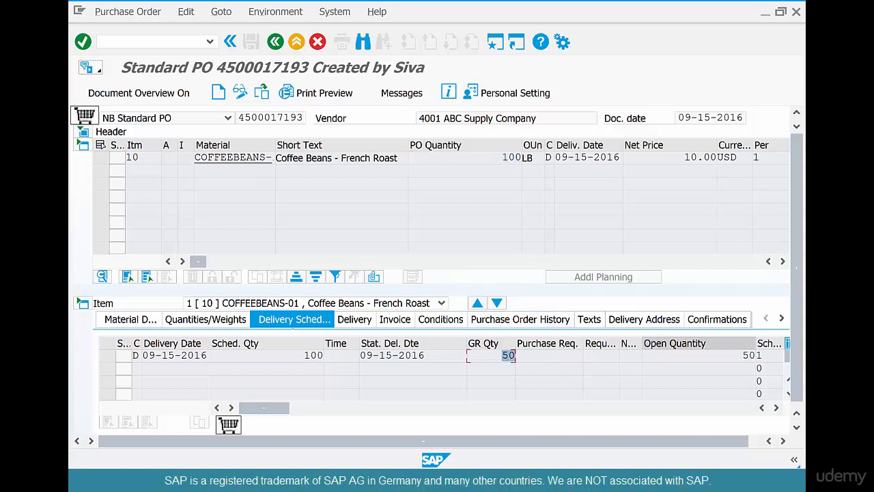
pyautogui.moveTo(743, 356); pyautogui.dragTo(755, 356)
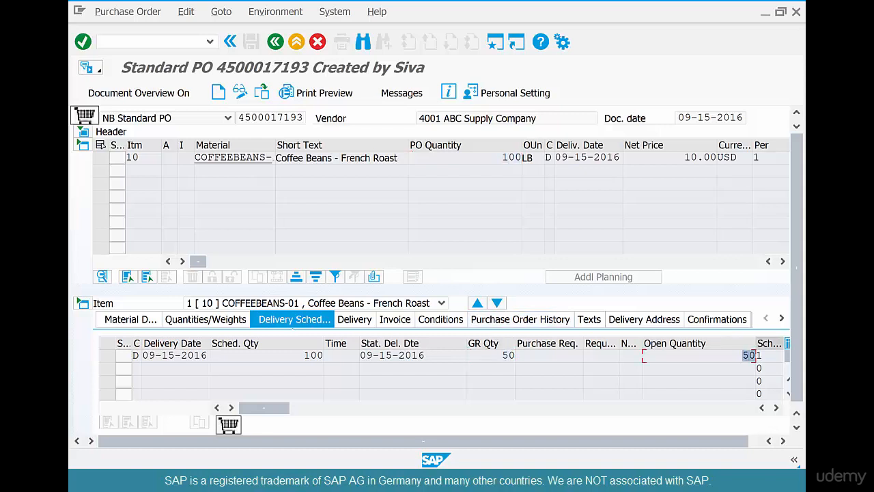